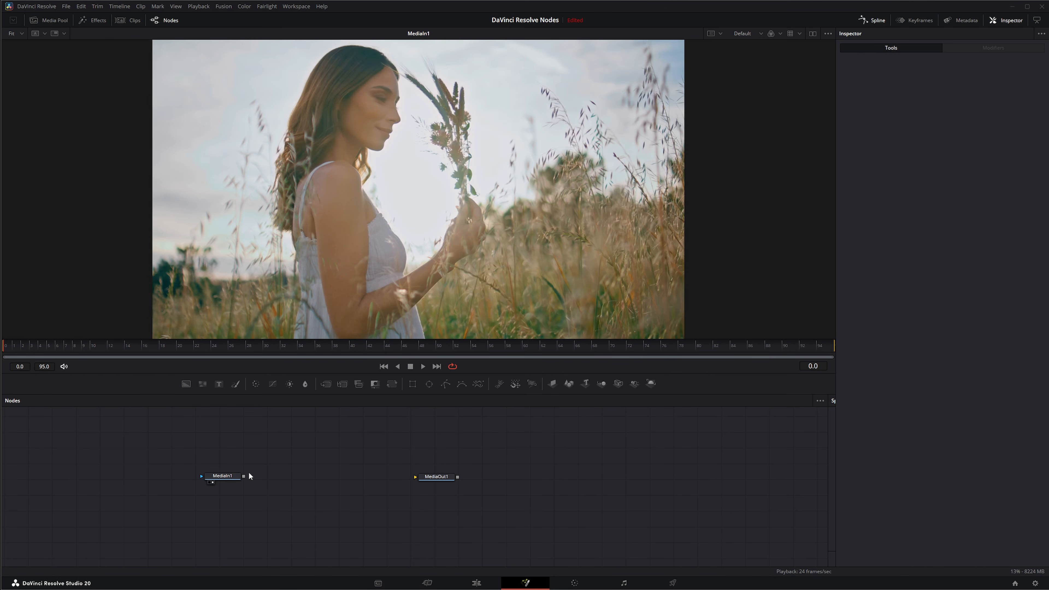
# Step: Add a Film Damage node after MediaIn1 and show its output in the viewer
pyautogui.click(223, 478)
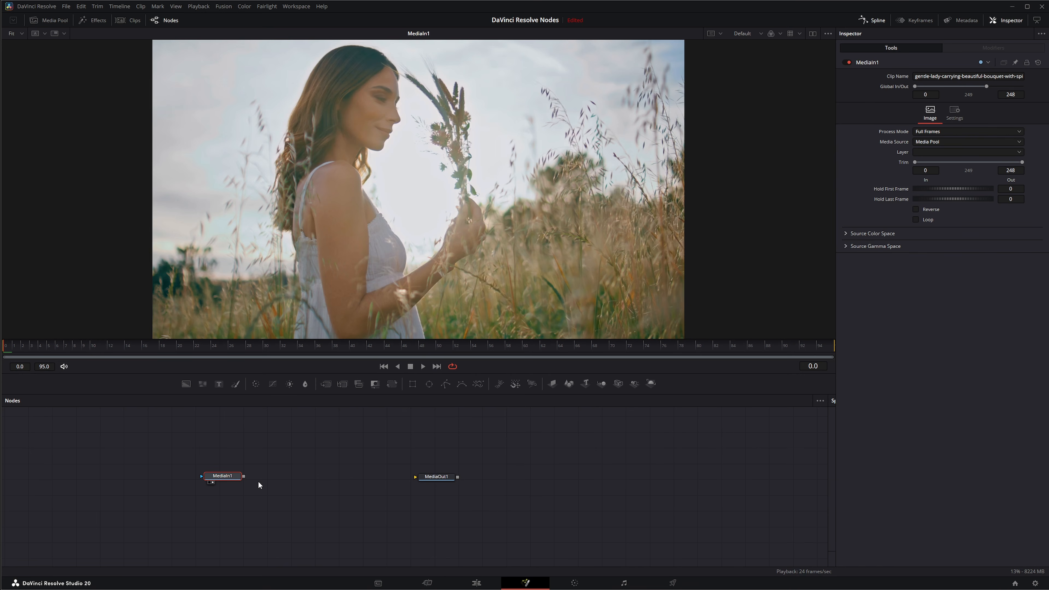
pyautogui.hotkey('shift', 'space')
pyautogui.write('fil')
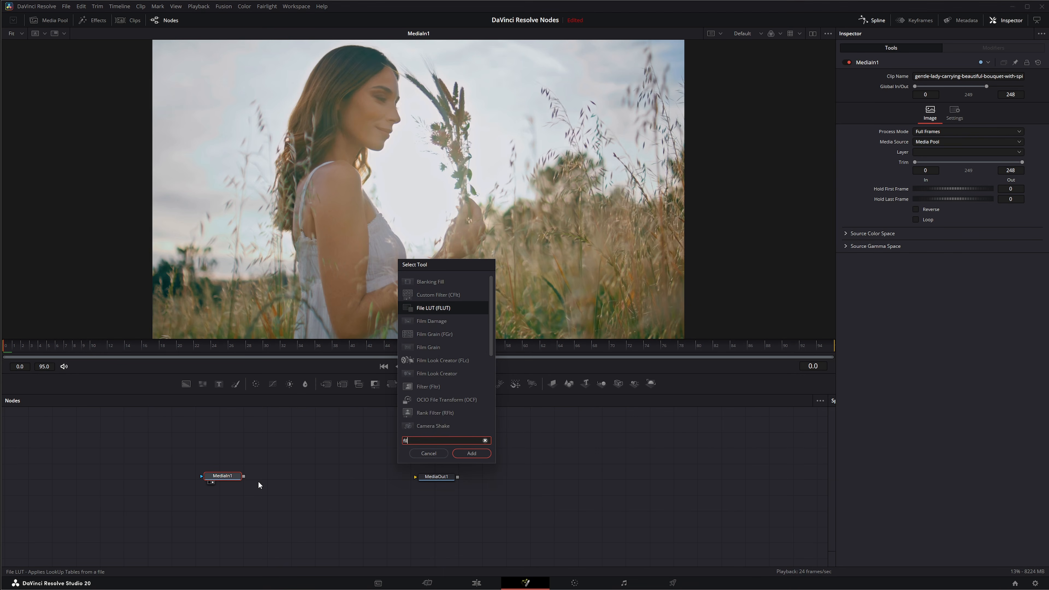
pyautogui.write('m')
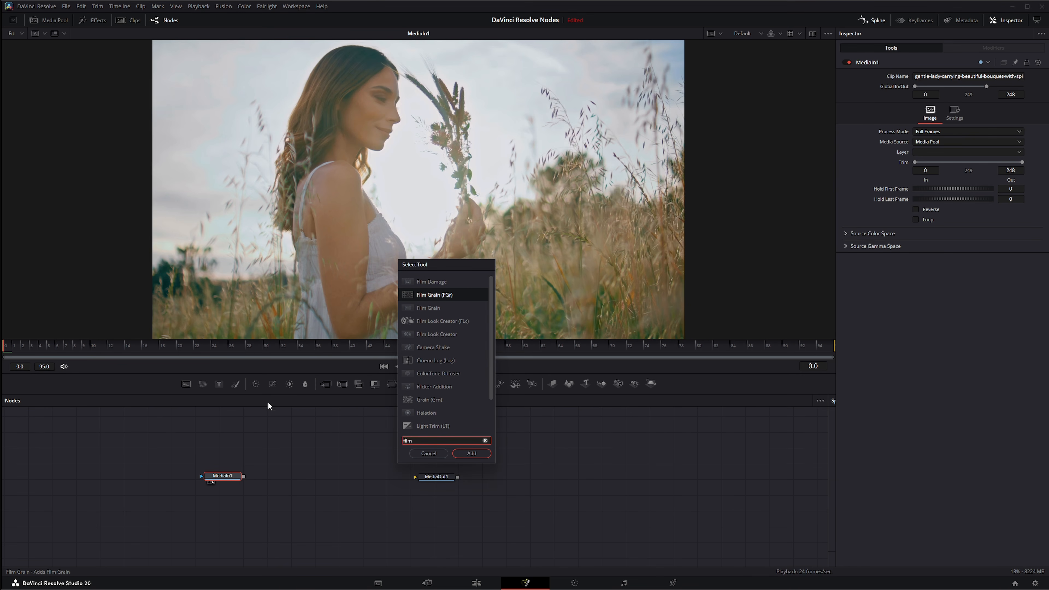
pyautogui.click(439, 283)
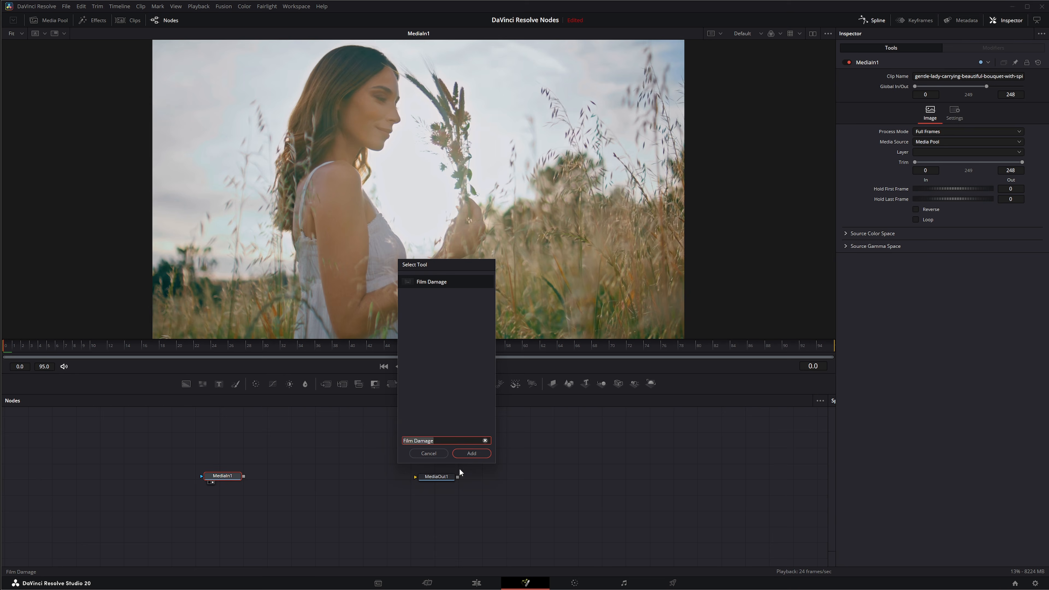
pyautogui.click(474, 451)
pyautogui.moveTo(269, 478); pyautogui.dragTo(274, 476)
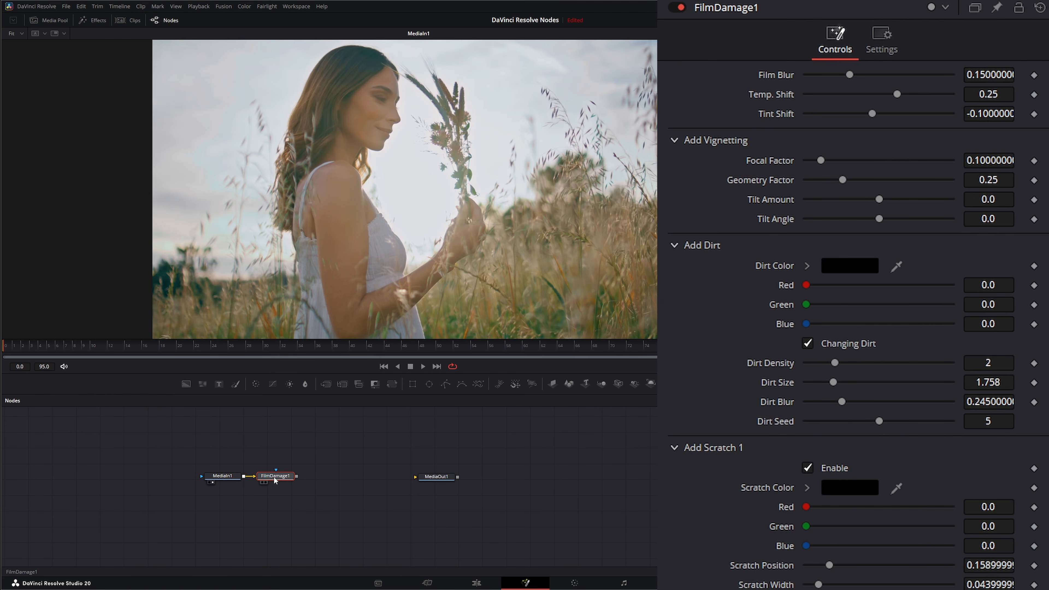
pyautogui.click(265, 483)
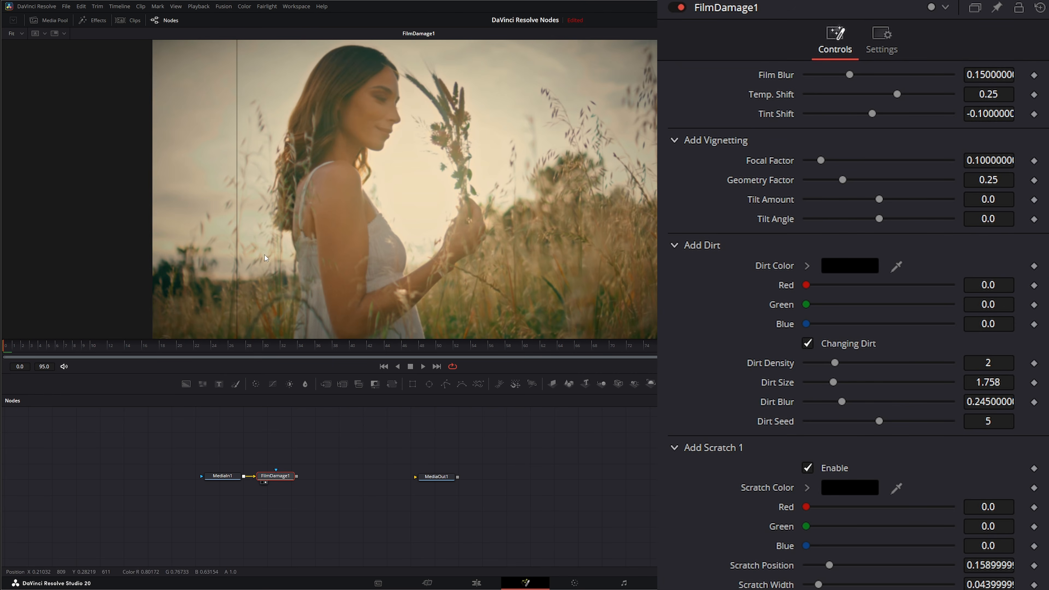
# Step: Collapse the vignetting, dirt and scratch settings, play the clip to preview the default film damage, and return to the first frame
pyautogui.click(675, 141)
pyautogui.click(674, 164)
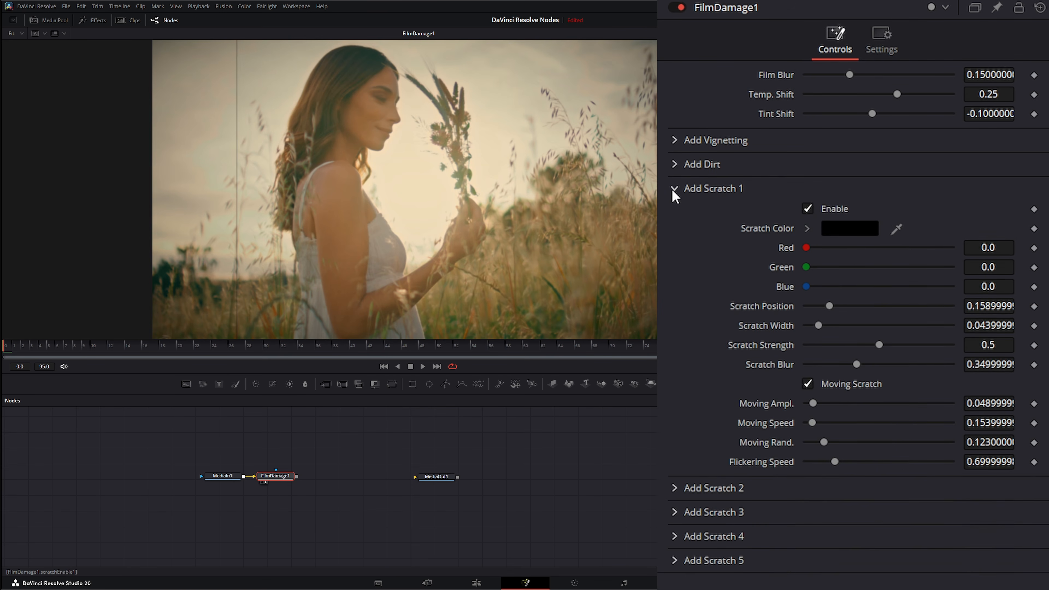
pyautogui.click(673, 188)
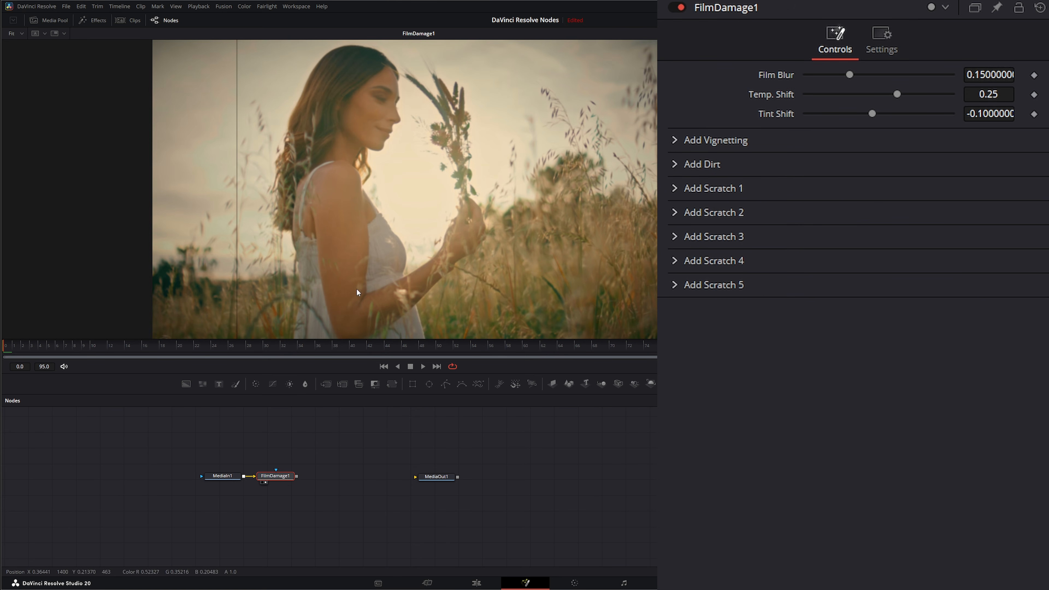
pyautogui.click(422, 366)
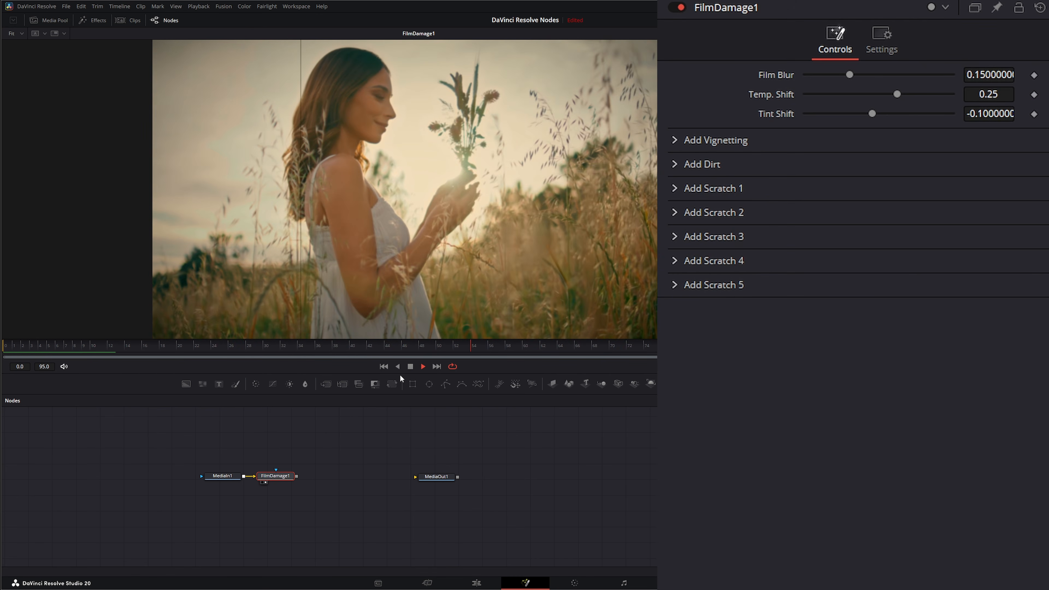
pyautogui.click(411, 367)
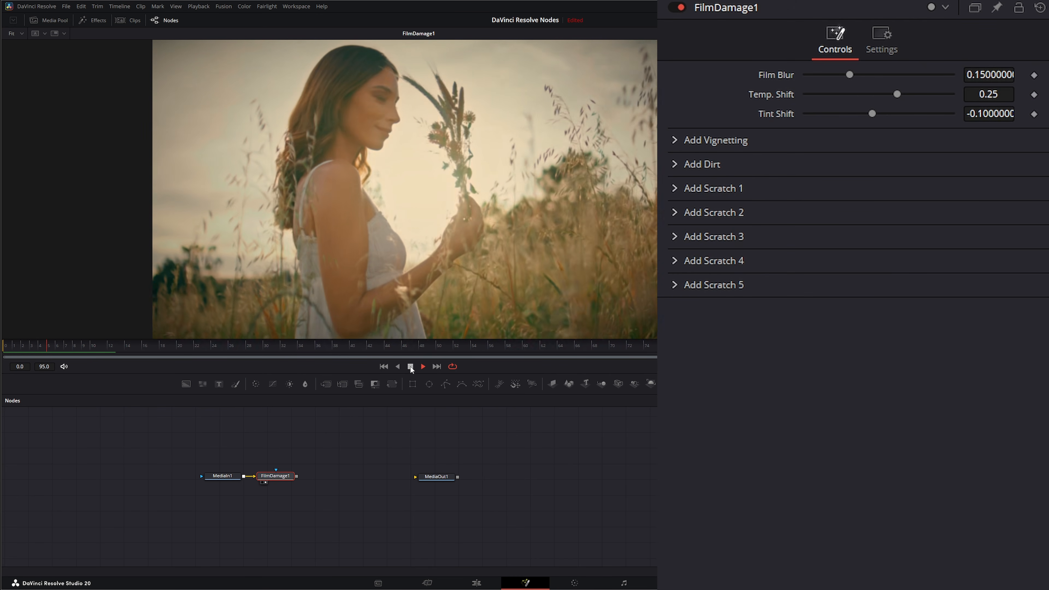
pyautogui.click(384, 367)
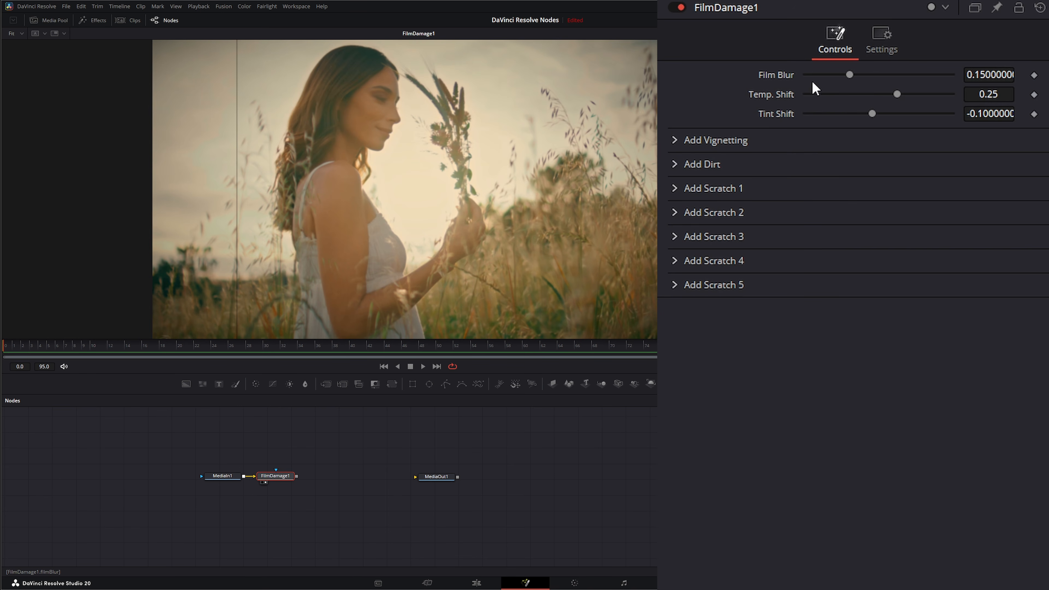
# Step: Try out different Film Blur, Temp. Shift and Tint Shift amounts, resetting each one to its default
pyautogui.moveTo(851, 75)
pyautogui.mouseDown()
pyautogui.moveTo(891, 73)
pyautogui.moveTo(813, 74)
pyautogui.moveTo(918, 74)
pyautogui.moveTo(807, 76)
pyautogui.moveTo(864, 76)
pyautogui.mouseUp()
pyautogui.doubleClick(775, 74)
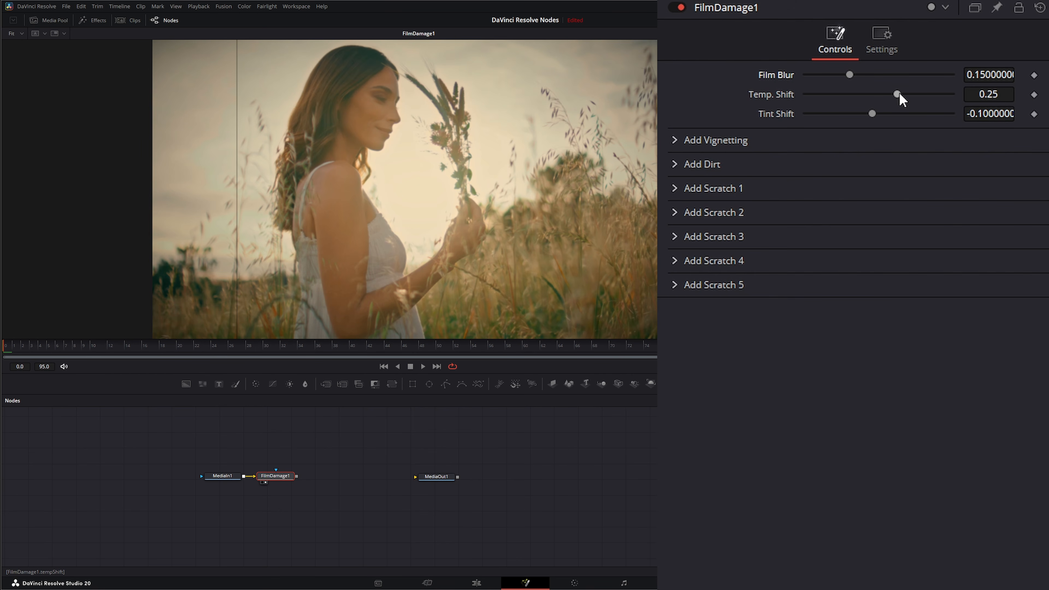
pyautogui.moveTo(900, 94); pyautogui.dragTo(877, 98)
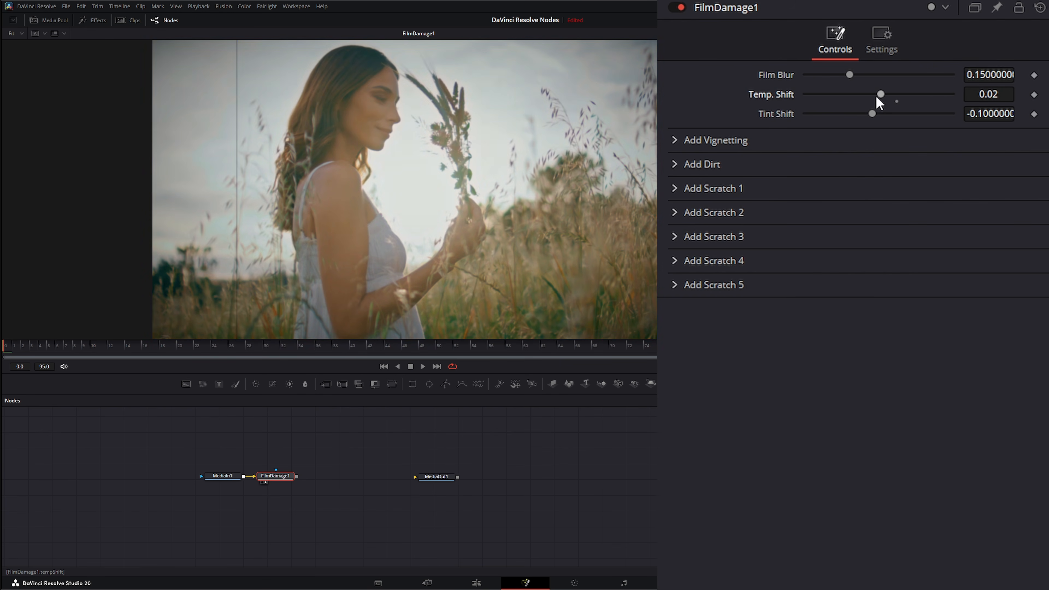
pyautogui.doubleClick(767, 94)
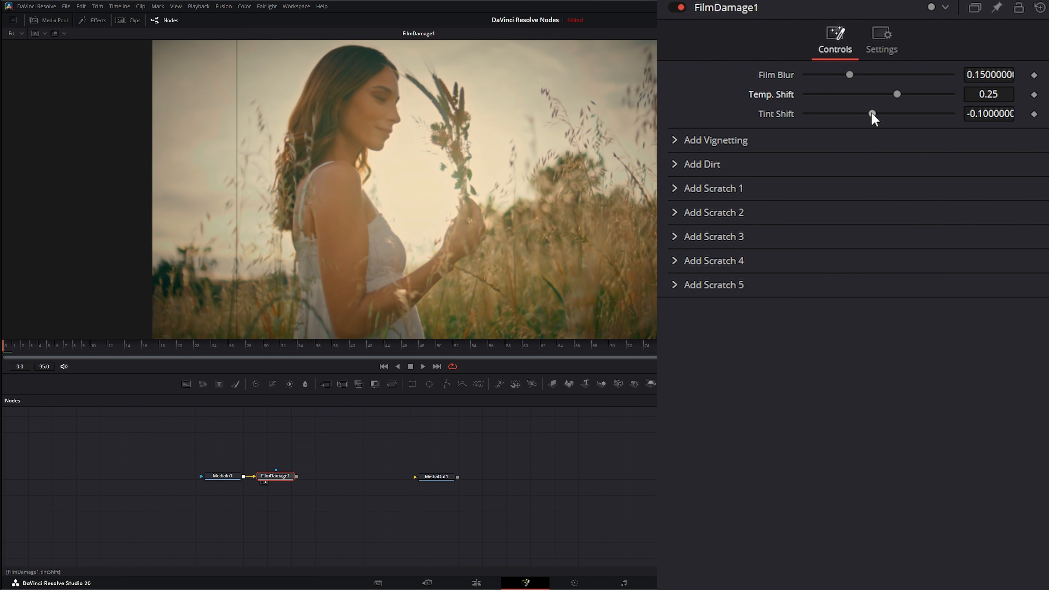
pyautogui.moveTo(871, 112)
pyautogui.mouseDown()
pyautogui.moveTo(904, 112)
pyautogui.moveTo(865, 111)
pyautogui.mouseUp()
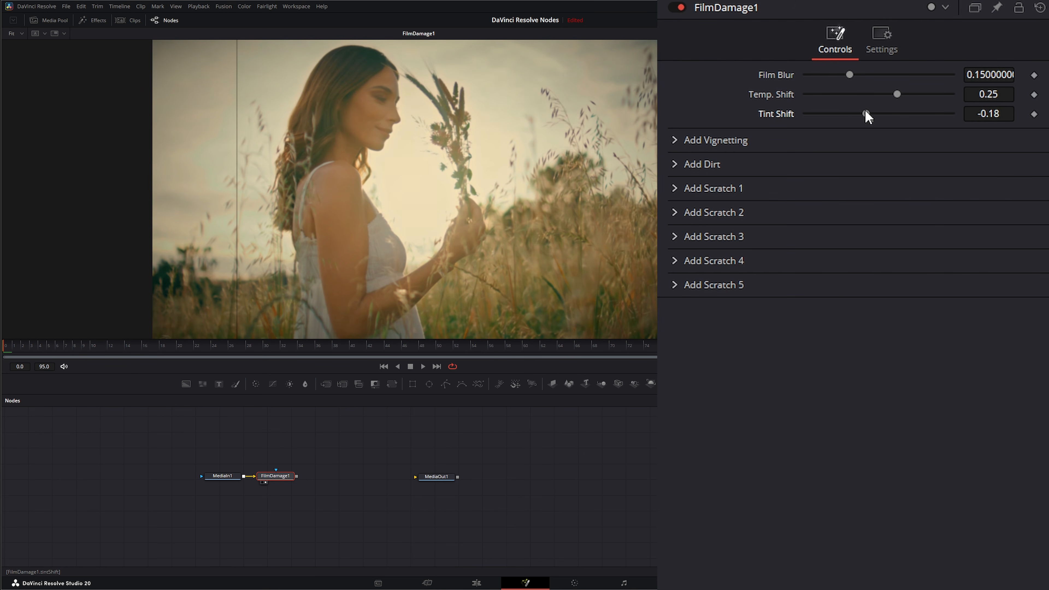
pyautogui.doubleClick(866, 113)
# Step: Adjust the vignetting to Focal Factor 0.1, Geometry Factor 0.342, Tilt Amount 0.04 and Tilt Angle -19
pyautogui.click(675, 140)
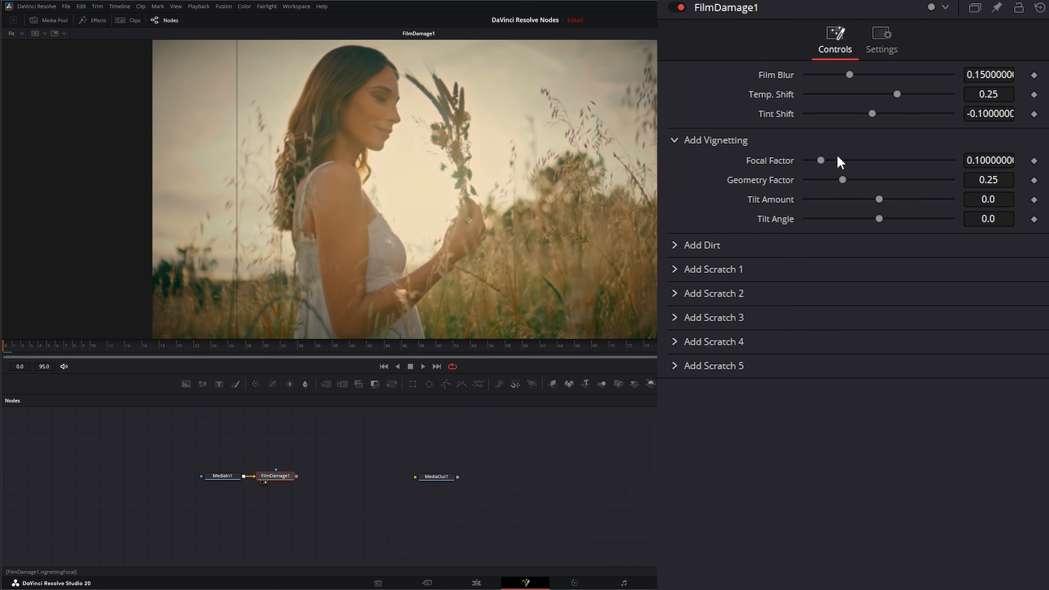
pyautogui.moveTo(821, 161); pyautogui.dragTo(904, 160)
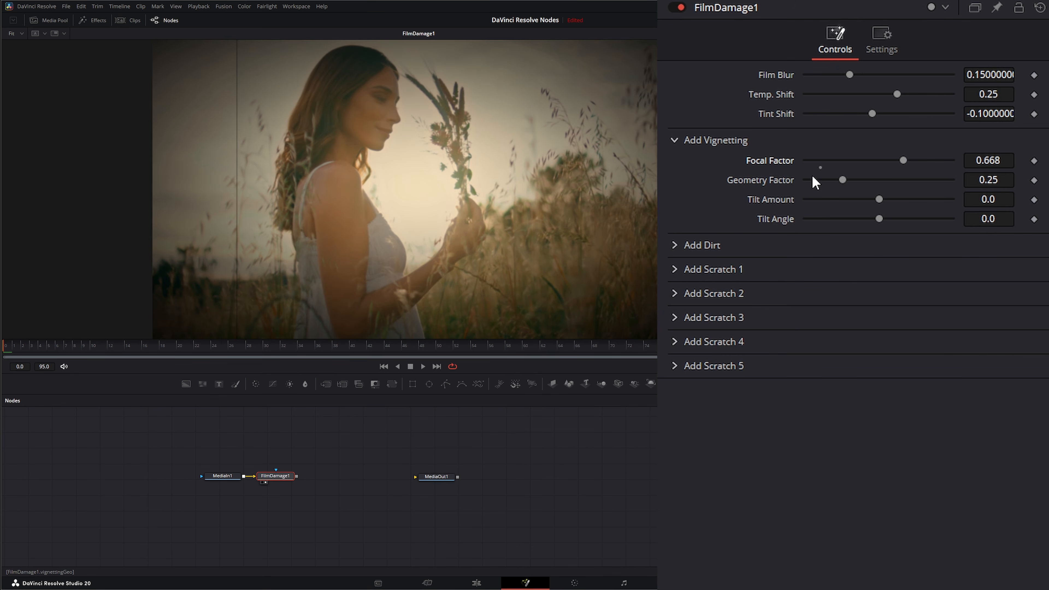
pyautogui.moveTo(839, 180); pyautogui.dragTo(888, 180)
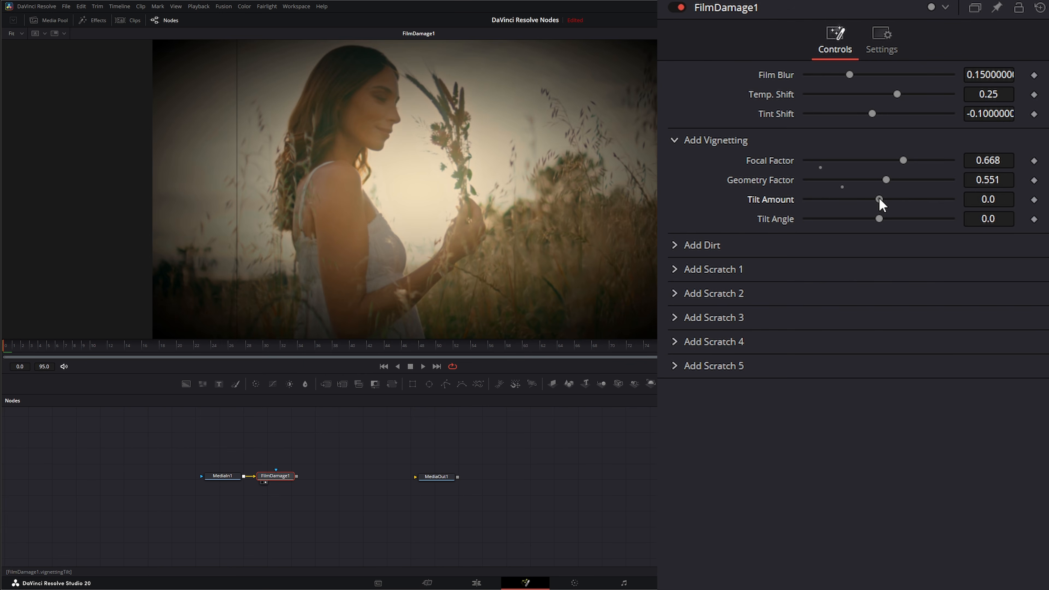
pyautogui.moveTo(879, 198); pyautogui.dragTo(872, 219)
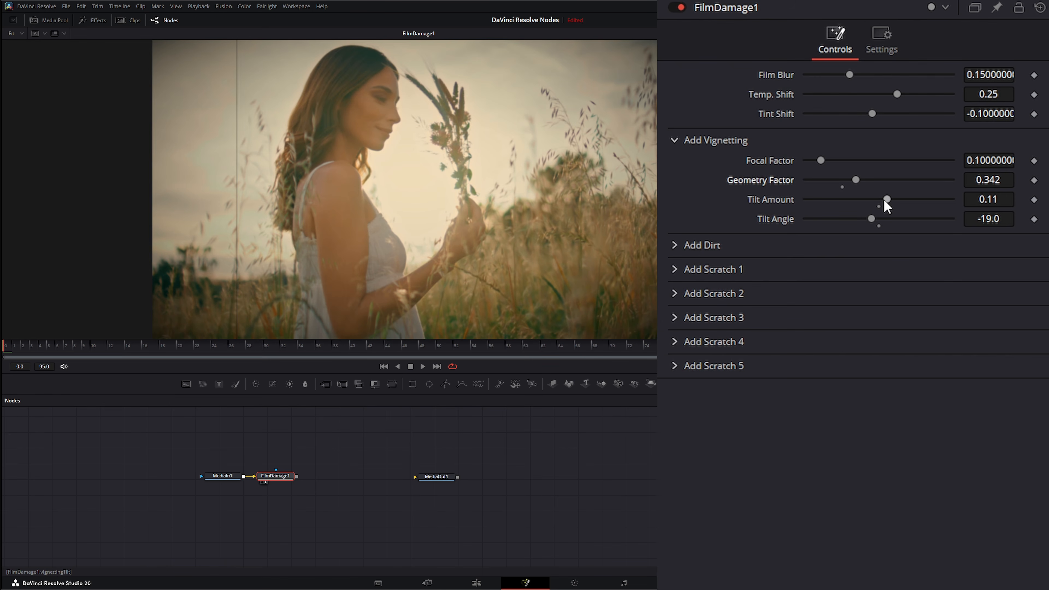
pyautogui.moveTo(886, 200); pyautogui.dragTo(885, 200)
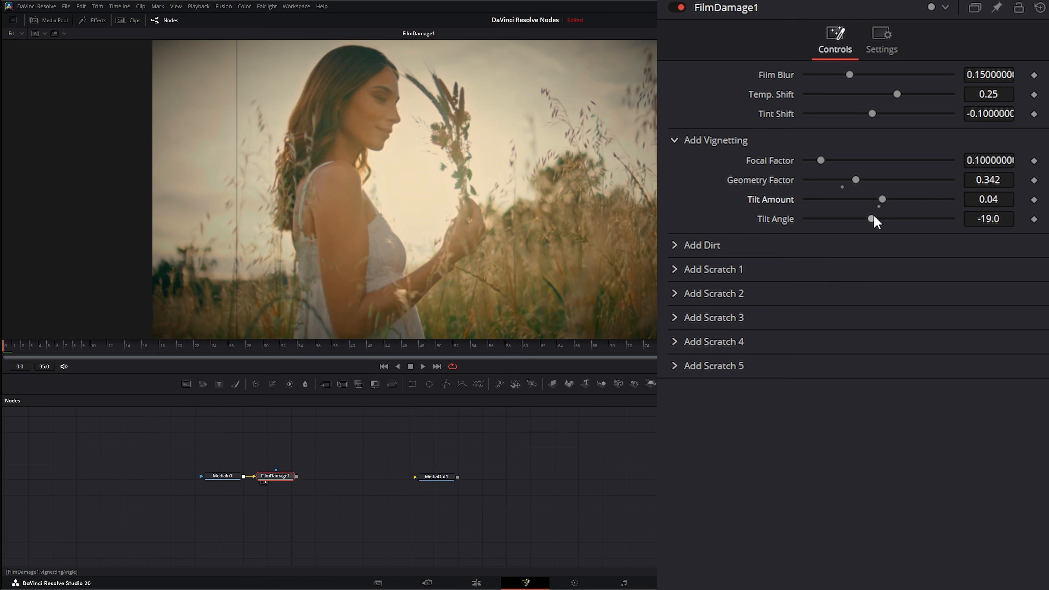
pyautogui.click(675, 140)
# Step: Keep the dirt black, turn off Changing Dirt, and set Dirt Density to 7, Size to 2.433, Blur to 0.492 and Seed to 4 during playback
pyautogui.click(675, 164)
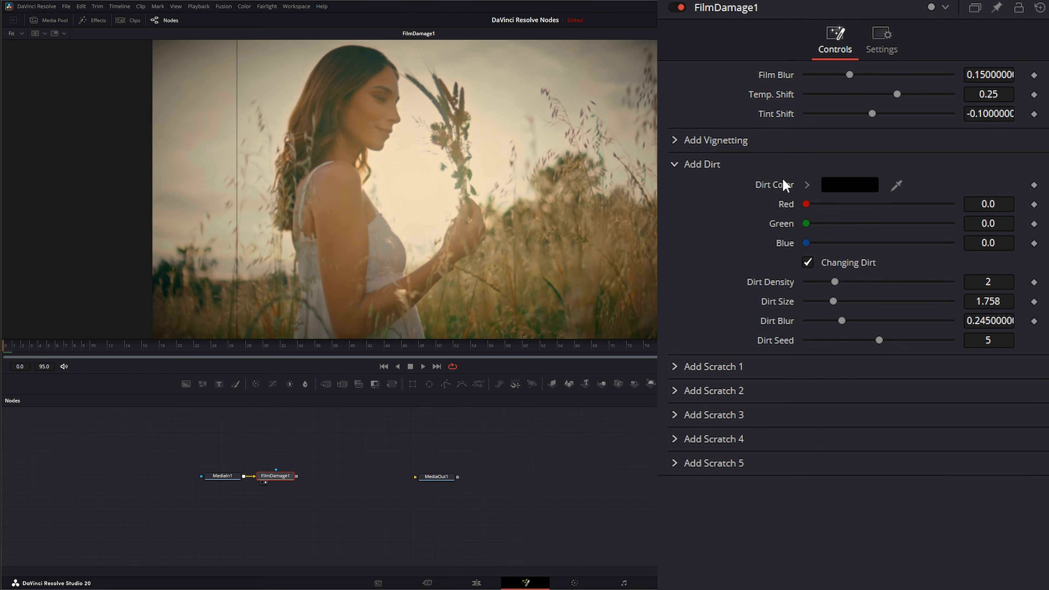
pyautogui.click(852, 187)
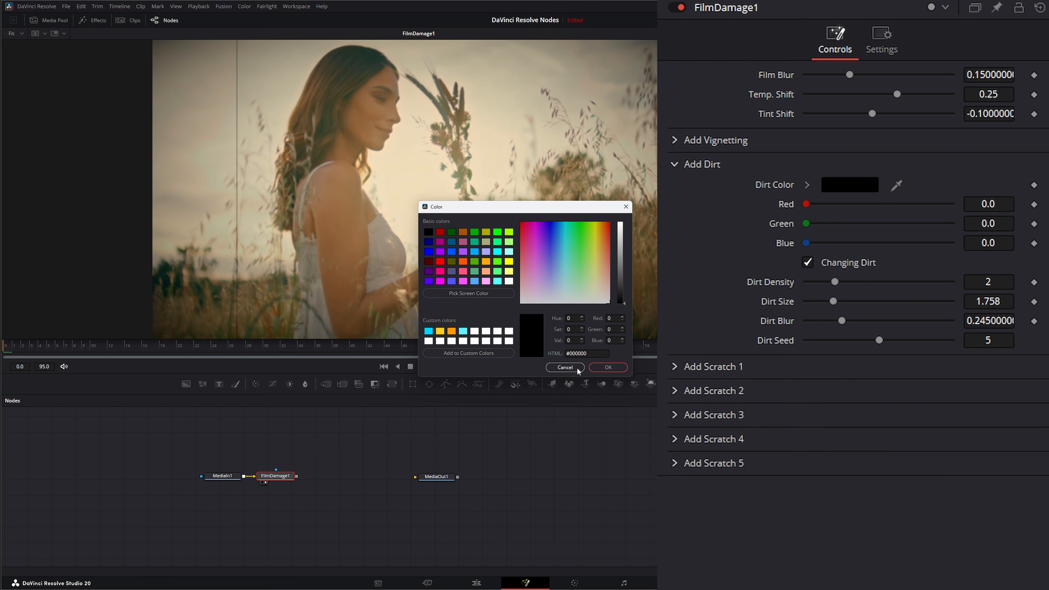
pyautogui.click(609, 367)
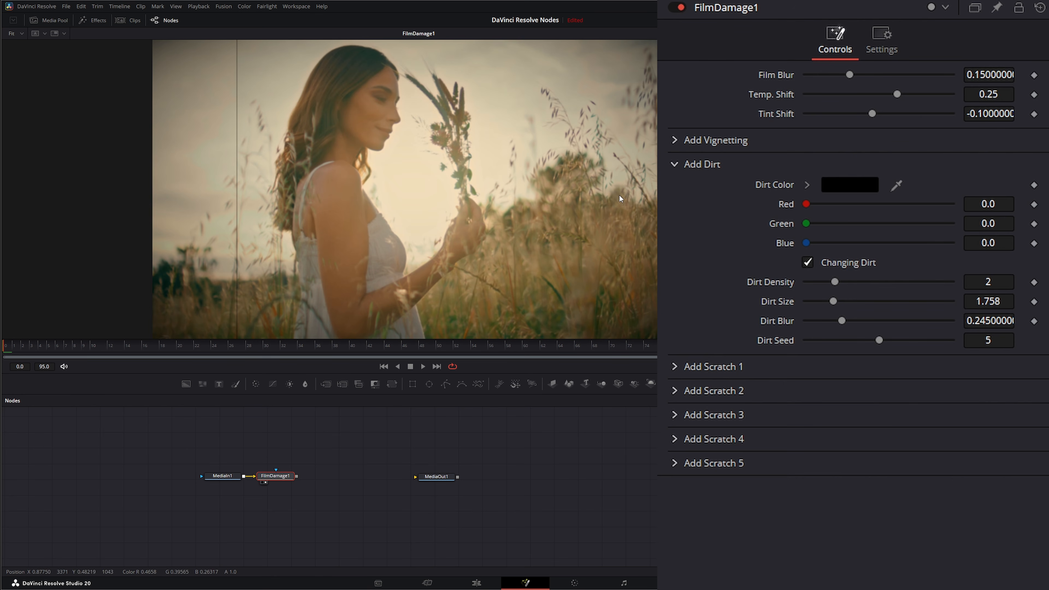
pyautogui.click(809, 262)
pyautogui.moveTo(835, 281); pyautogui.dragTo(849, 283)
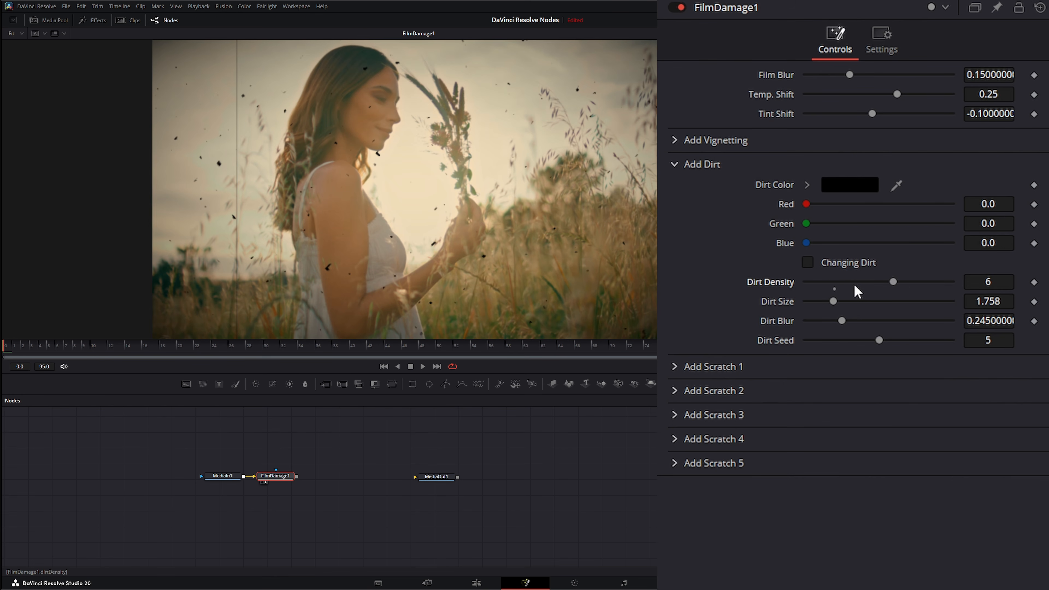
pyautogui.click(423, 367)
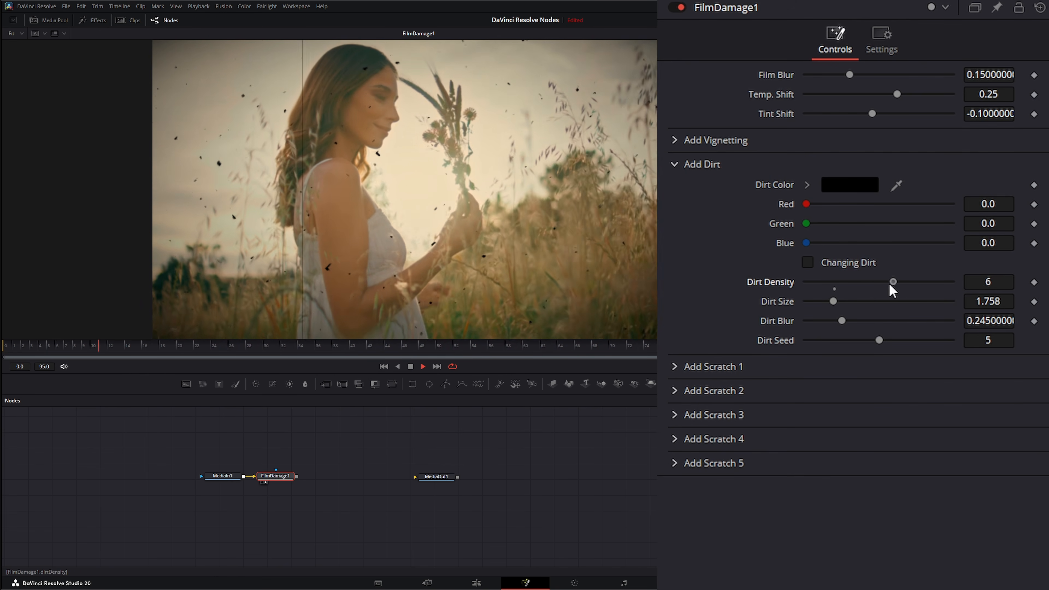
pyautogui.moveTo(890, 285)
pyautogui.mouseDown()
pyautogui.moveTo(846, 282)
pyautogui.moveTo(908, 283)
pyautogui.mouseUp()
pyautogui.moveTo(833, 301); pyautogui.dragTo(870, 349)
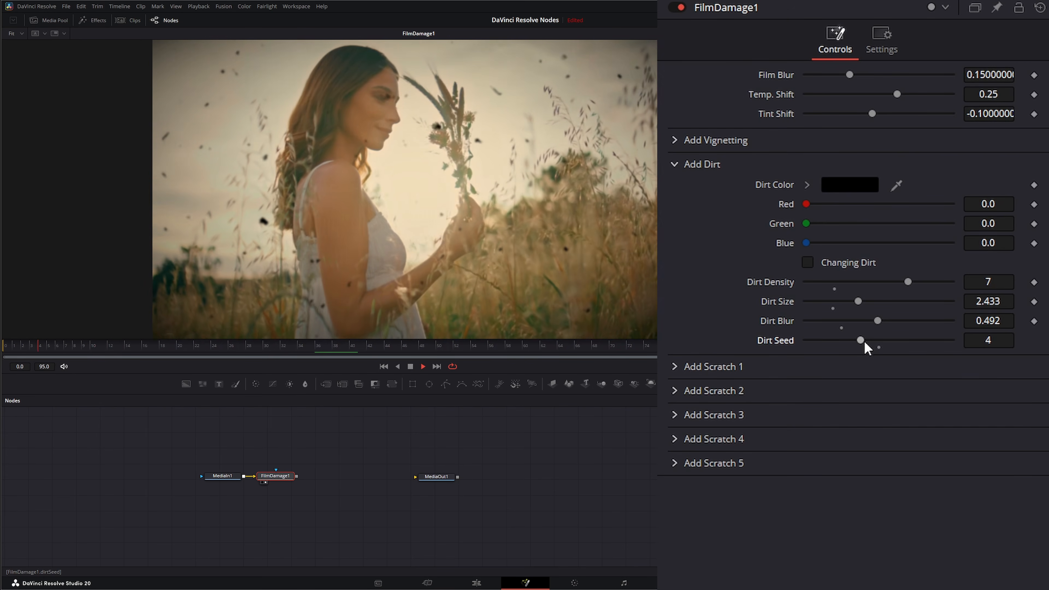
# Step: Turn Changing Dirt back on with a Dirt Density of 3, and stop playback at the first frame
pyautogui.click(808, 263)
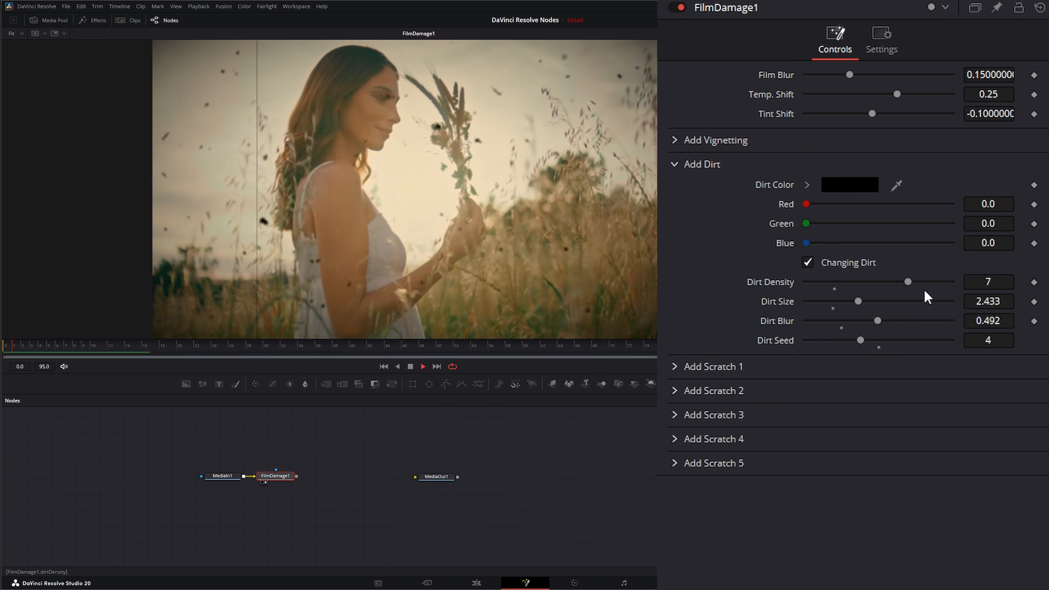
pyautogui.moveTo(909, 282); pyautogui.dragTo(867, 284)
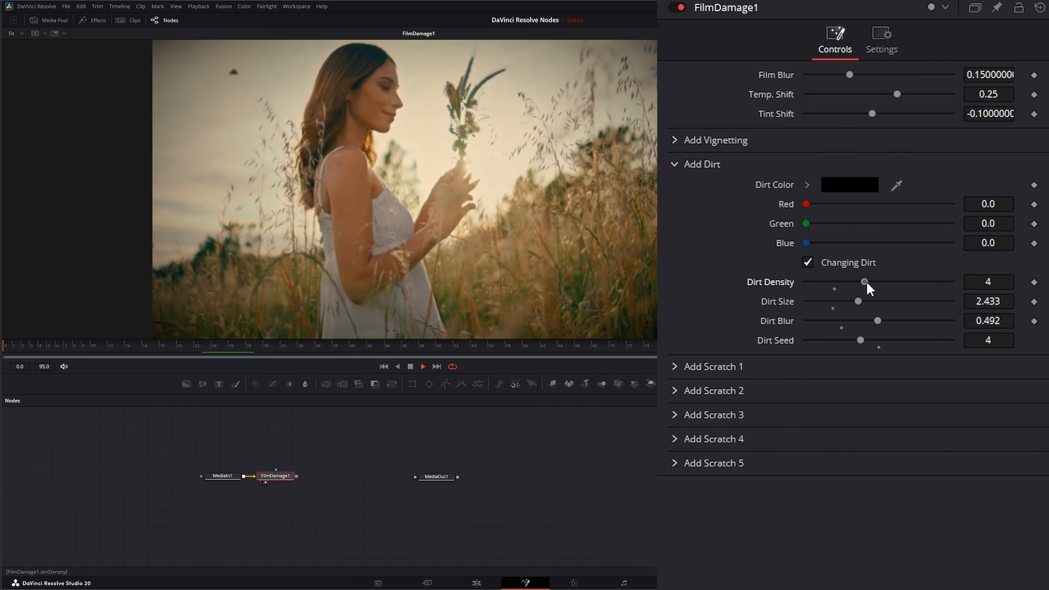
pyautogui.moveTo(869, 284); pyautogui.dragTo(851, 283)
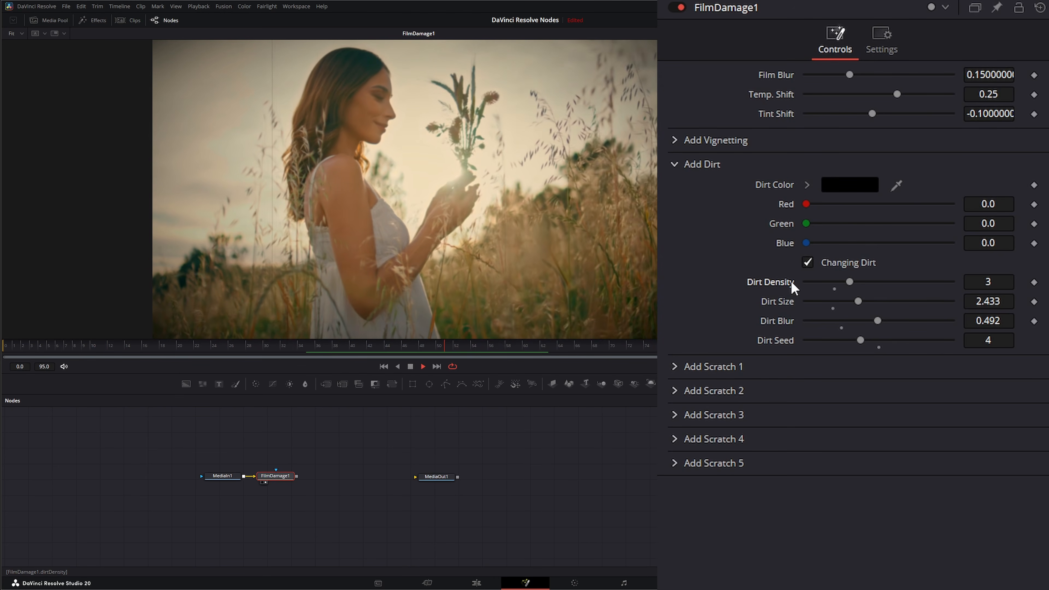
pyautogui.click(674, 170)
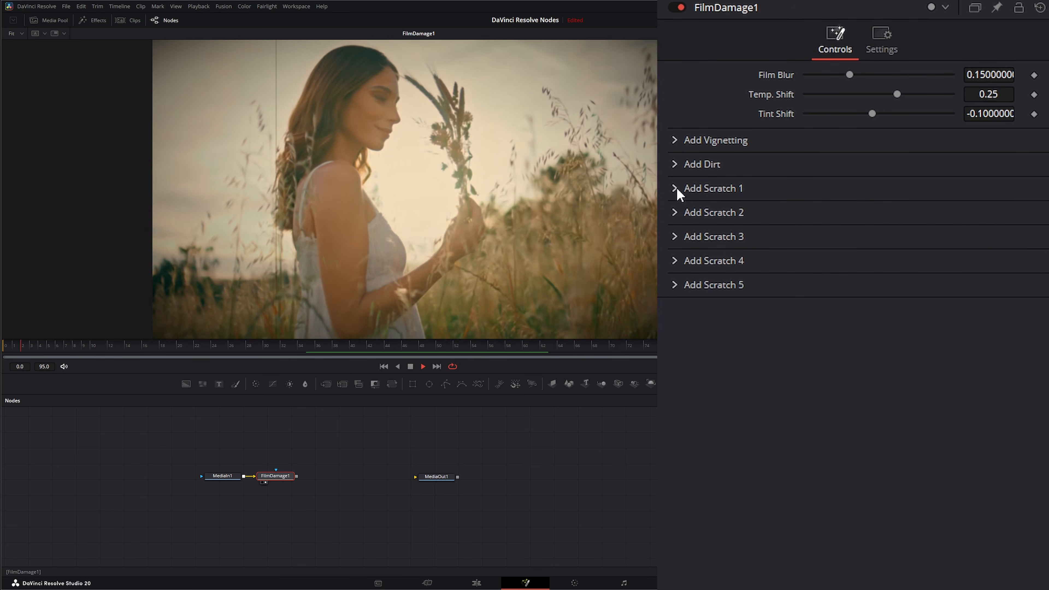
pyautogui.click(410, 366)
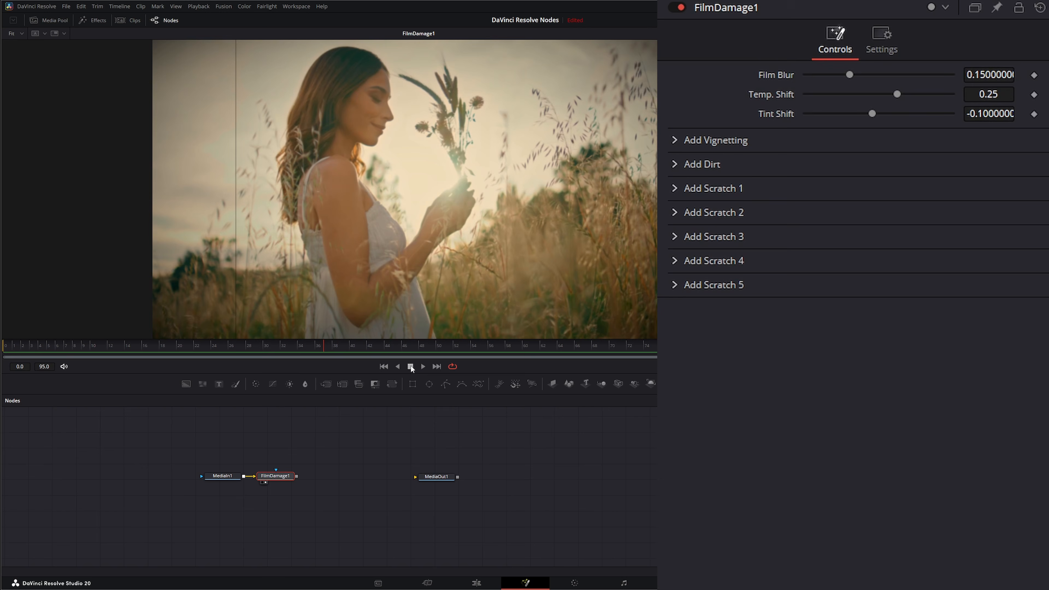
pyautogui.click(384, 367)
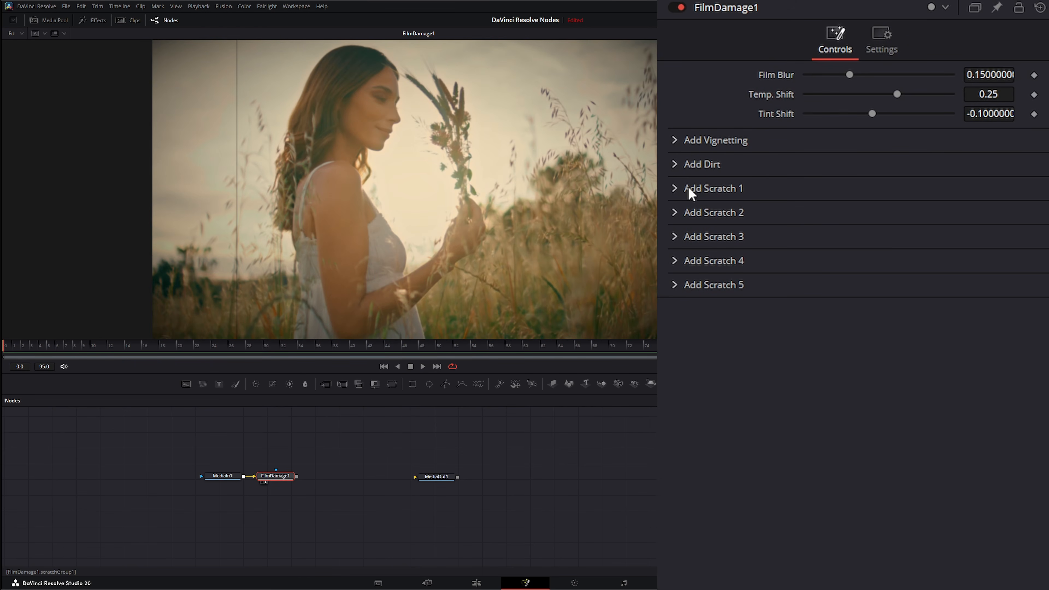
# Step: Keep Scratch 1 enabled in black and set its Position to 0.155, Width to 0.123, Strength to 0.139 and Blur to 0.225
pyautogui.click(675, 189)
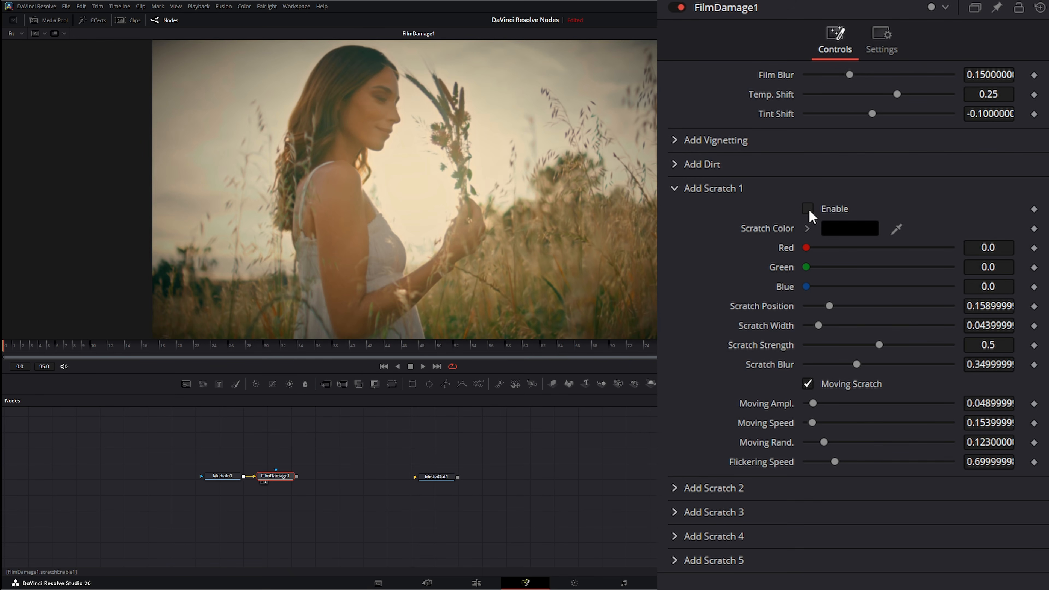
pyautogui.click(850, 230)
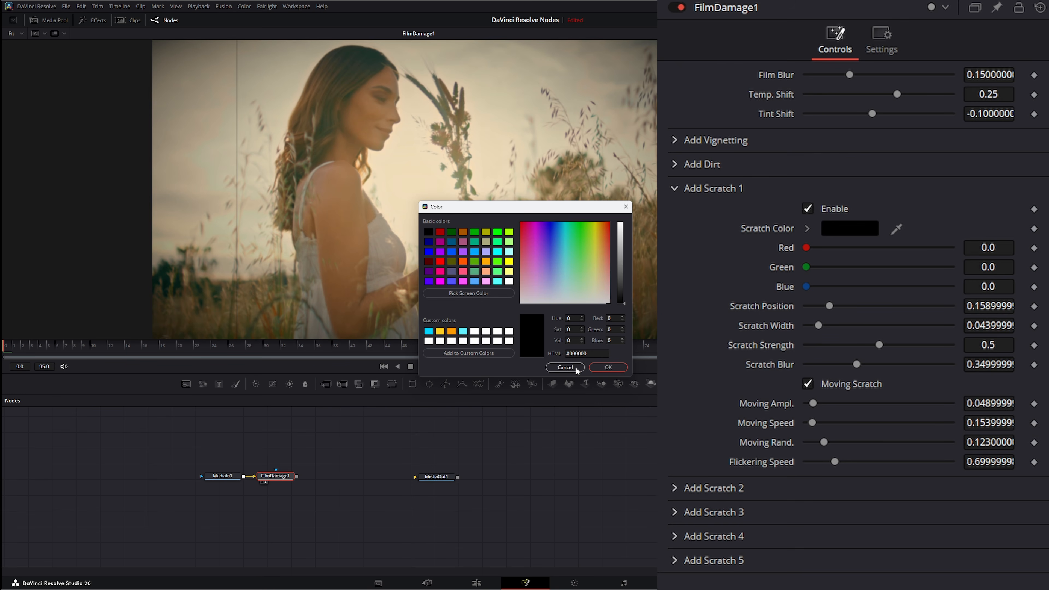
pyautogui.click(607, 367)
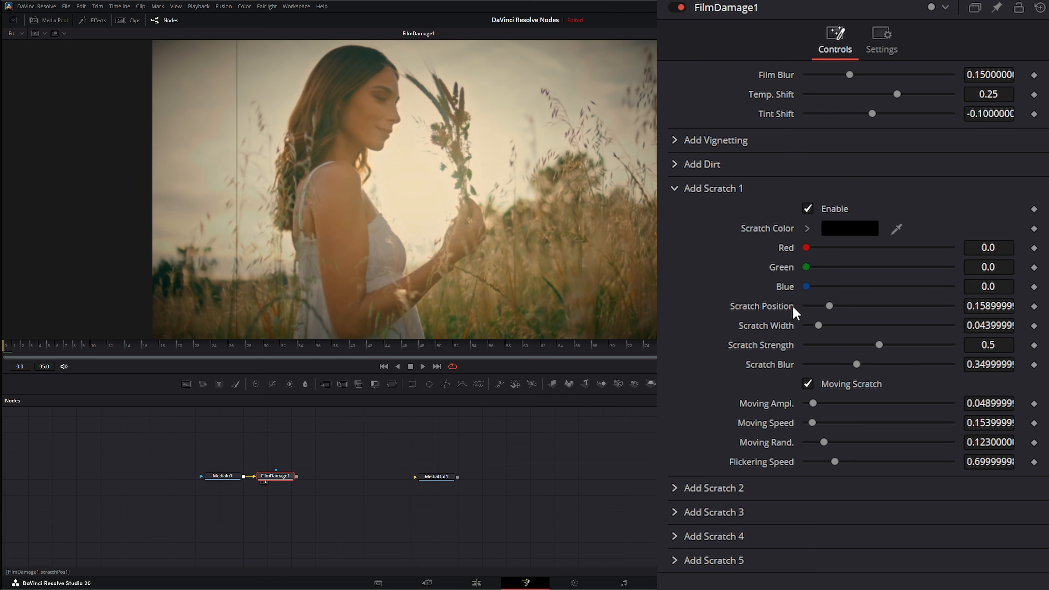
pyautogui.moveTo(830, 305); pyautogui.dragTo(957, 345)
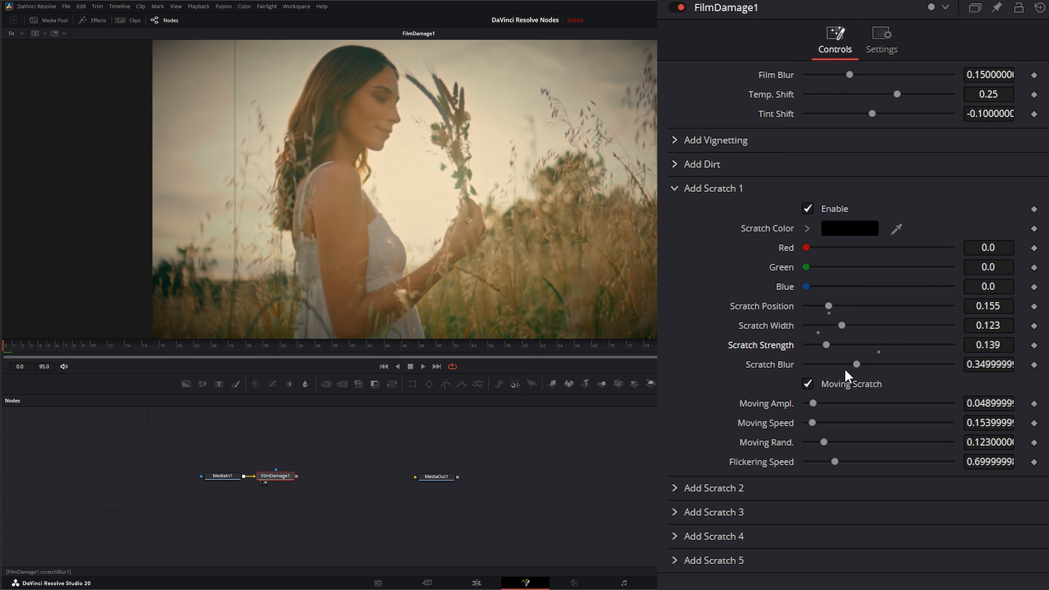
pyautogui.moveTo(858, 365); pyautogui.dragTo(819, 367)
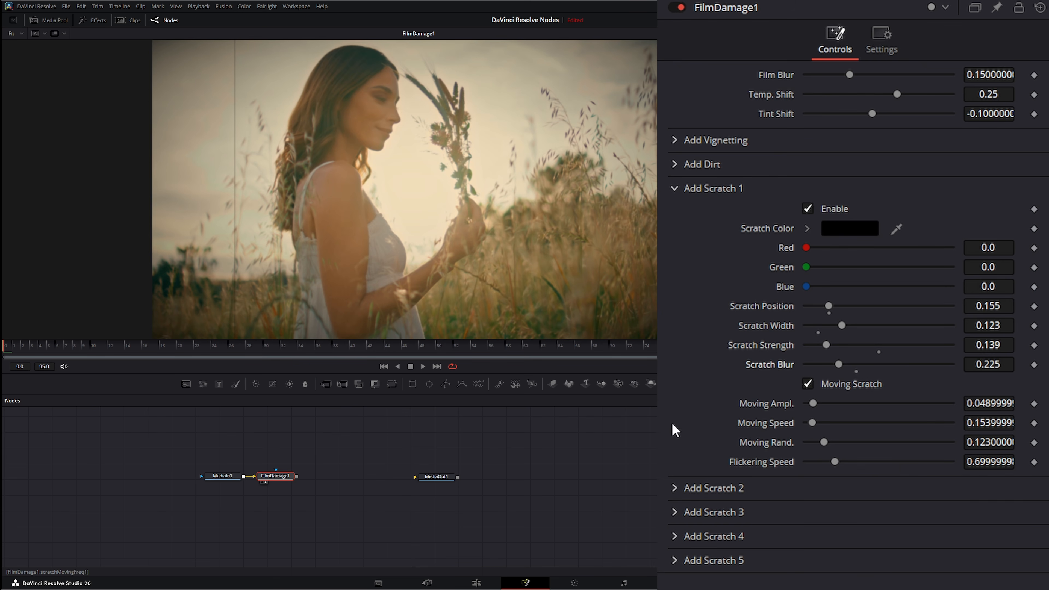
# Step: During playback, keep Scratch 1 moving and set its Moving Ampl. to 0.043, Moving Speed to 0.112, Moving Rand. to 0.043 and Flickering Speed to 1.497
pyautogui.click(423, 365)
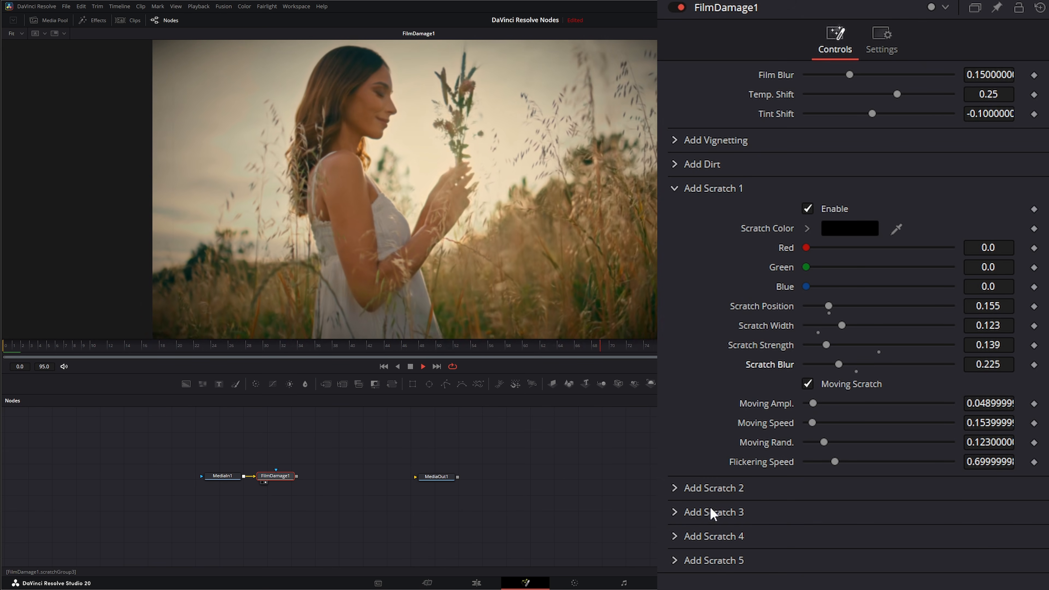
pyautogui.click(810, 382)
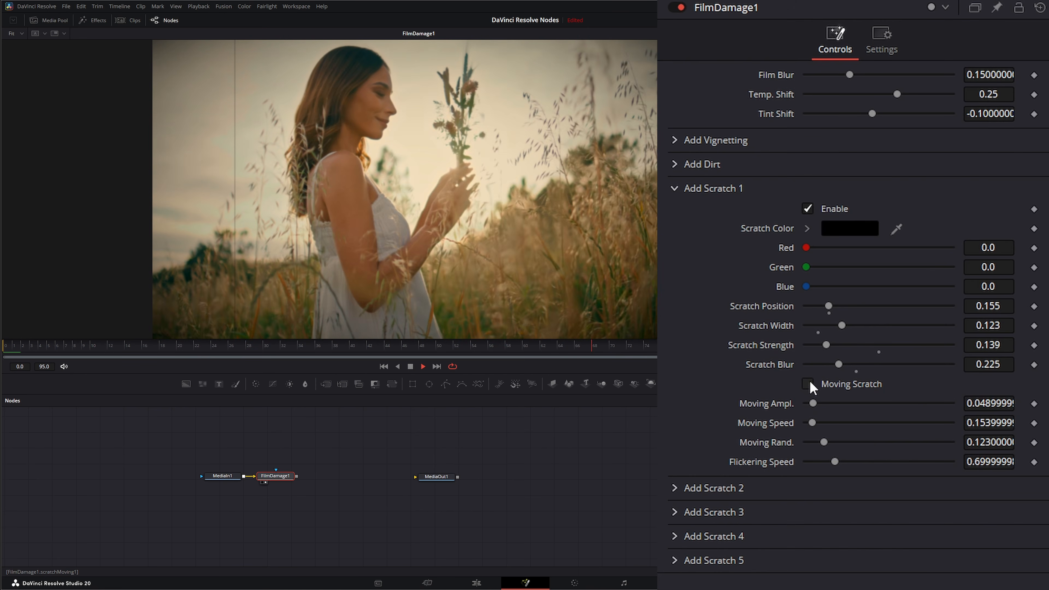
pyautogui.click(810, 382)
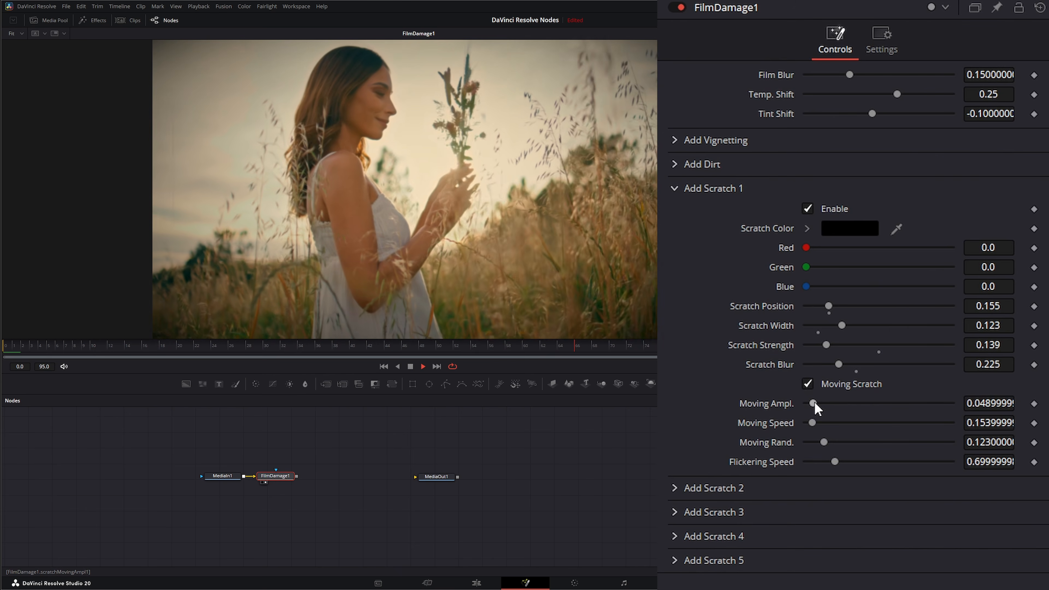
pyautogui.moveTo(814, 403)
pyautogui.mouseDown()
pyautogui.moveTo(891, 402)
pyautogui.moveTo(814, 413)
pyautogui.mouseUp()
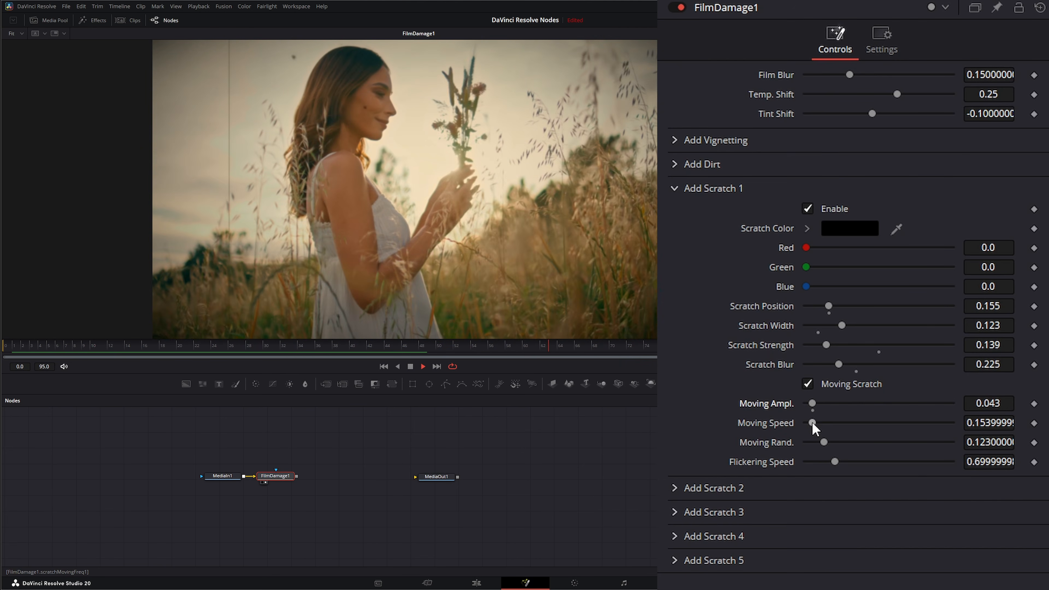
pyautogui.moveTo(812, 423); pyautogui.dragTo(838, 422)
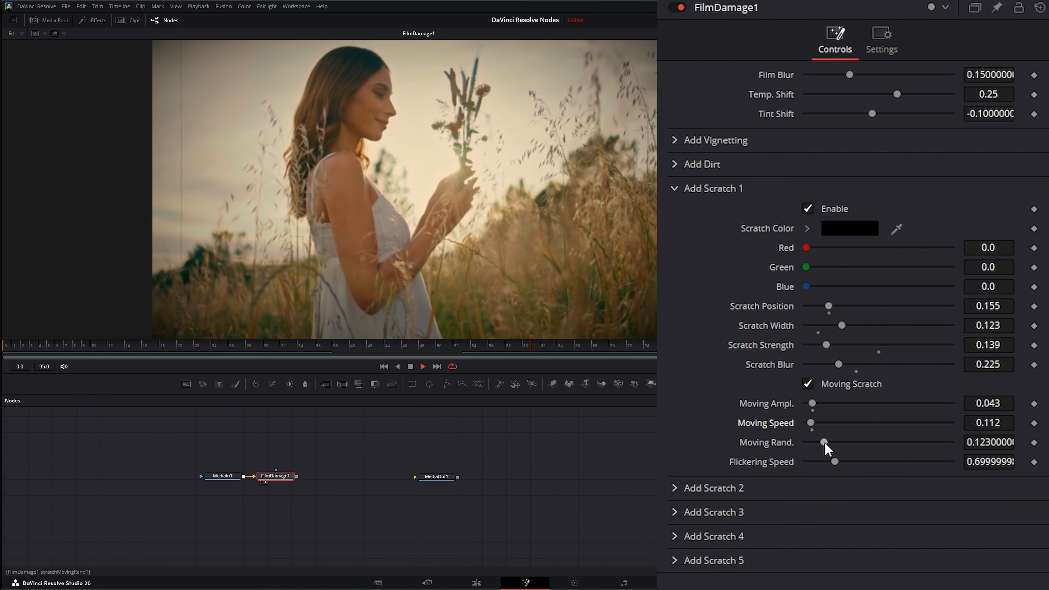
pyautogui.moveTo(825, 443); pyautogui.dragTo(813, 442)
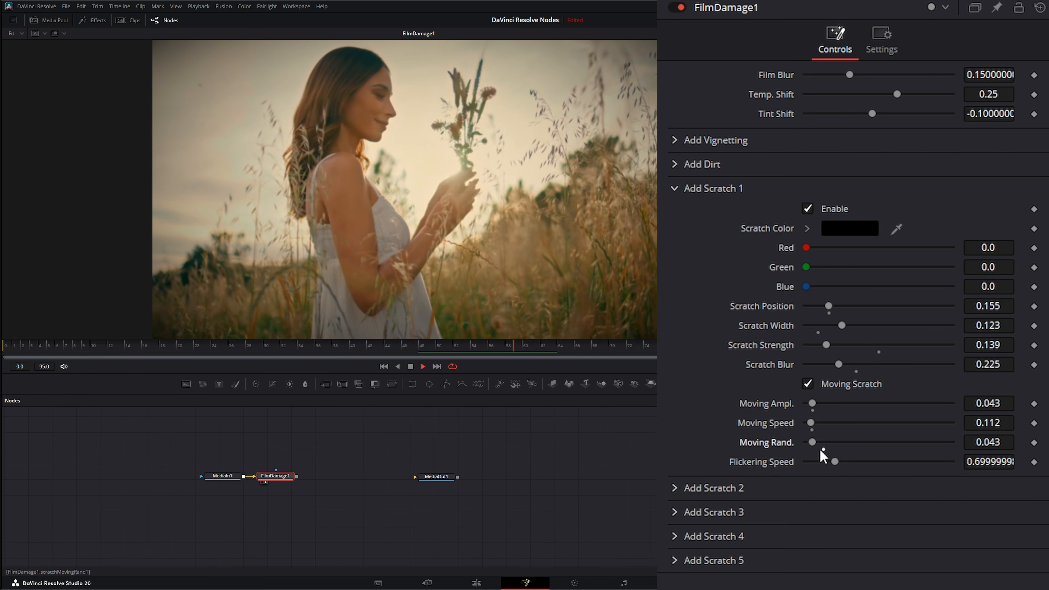
pyautogui.moveTo(836, 460); pyautogui.dragTo(869, 462)
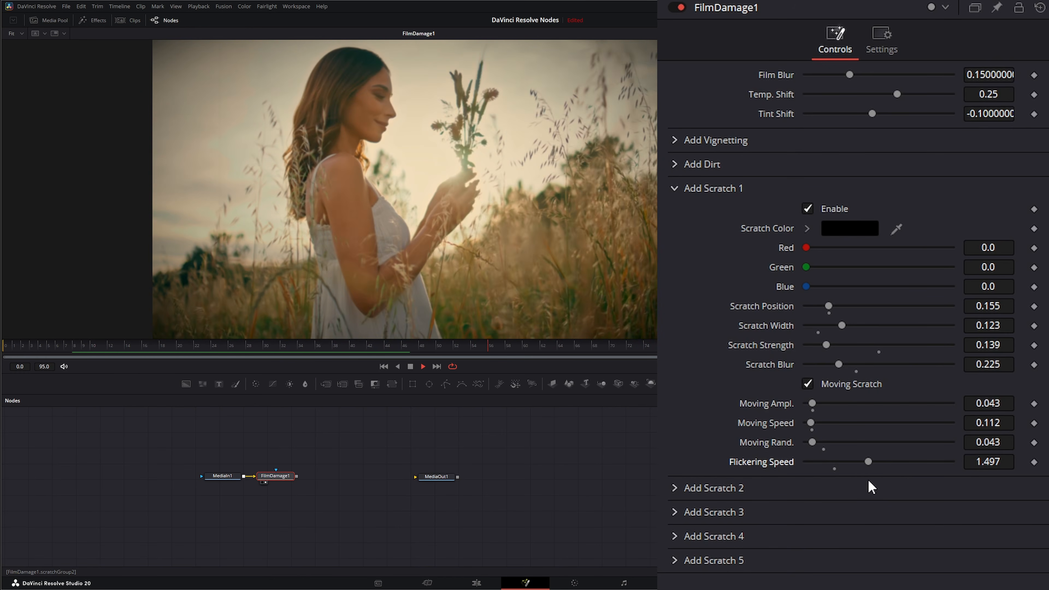
pyautogui.click(675, 189)
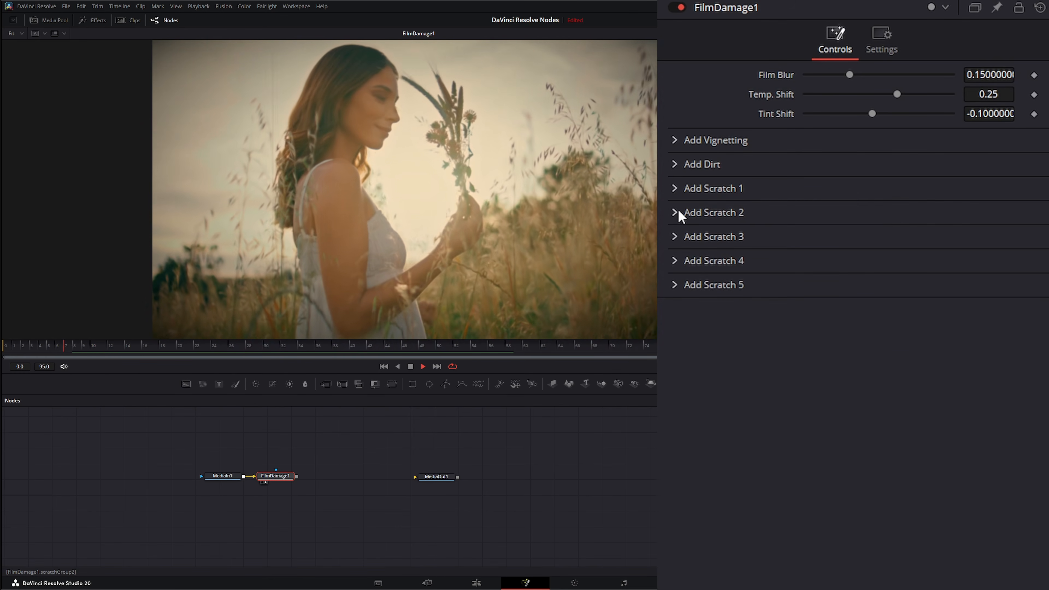
# Step: Enable Scratch 2 and set its Position to 0.037, Width to 0.0695, Strength to 0.465 and Blur to 0.652
pyautogui.click(678, 212)
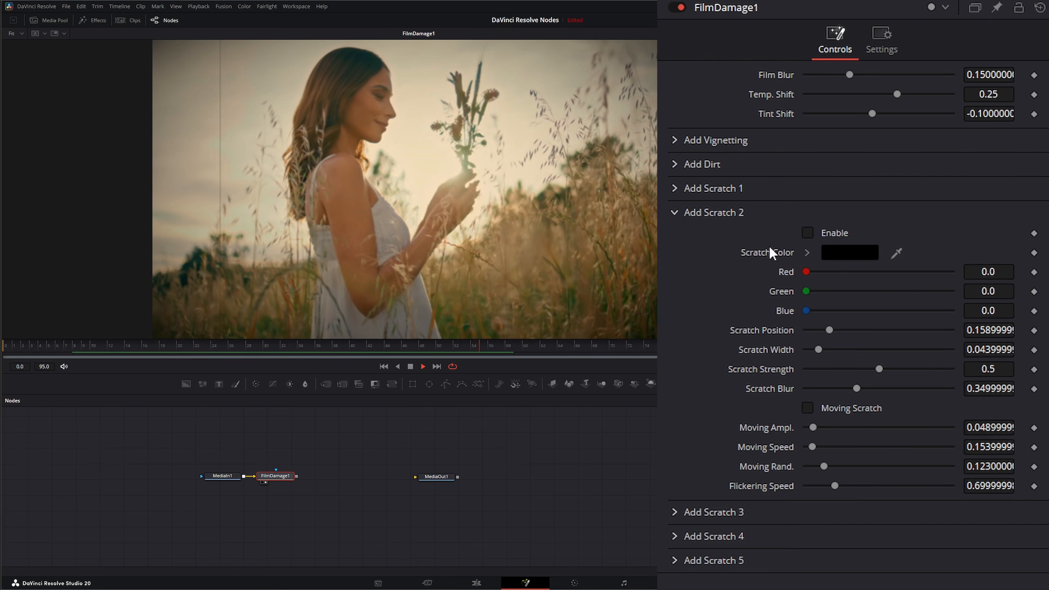
pyautogui.click(808, 233)
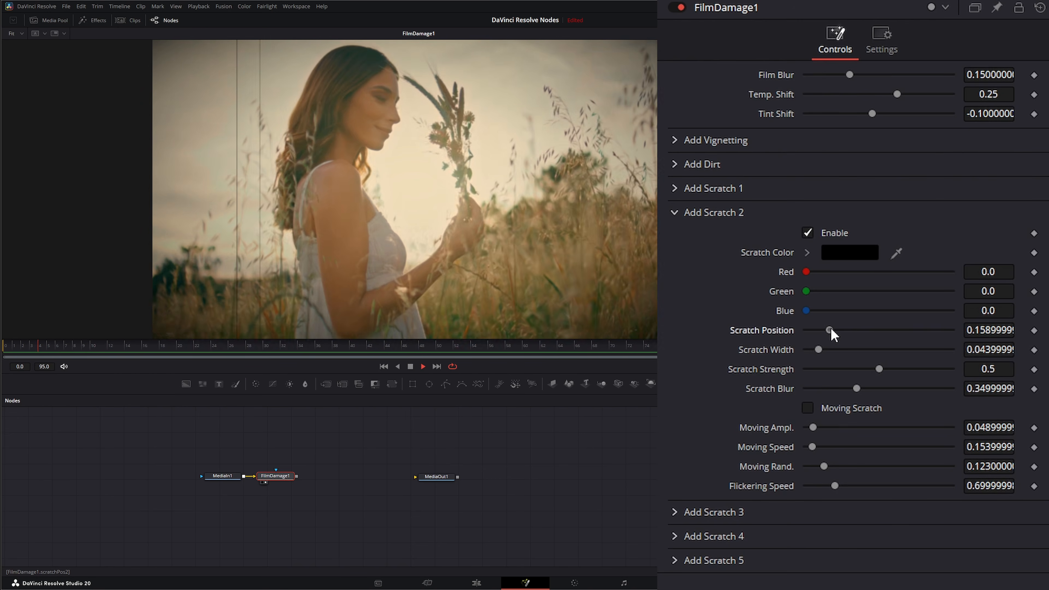
pyautogui.moveTo(832, 328); pyautogui.dragTo(902, 389)
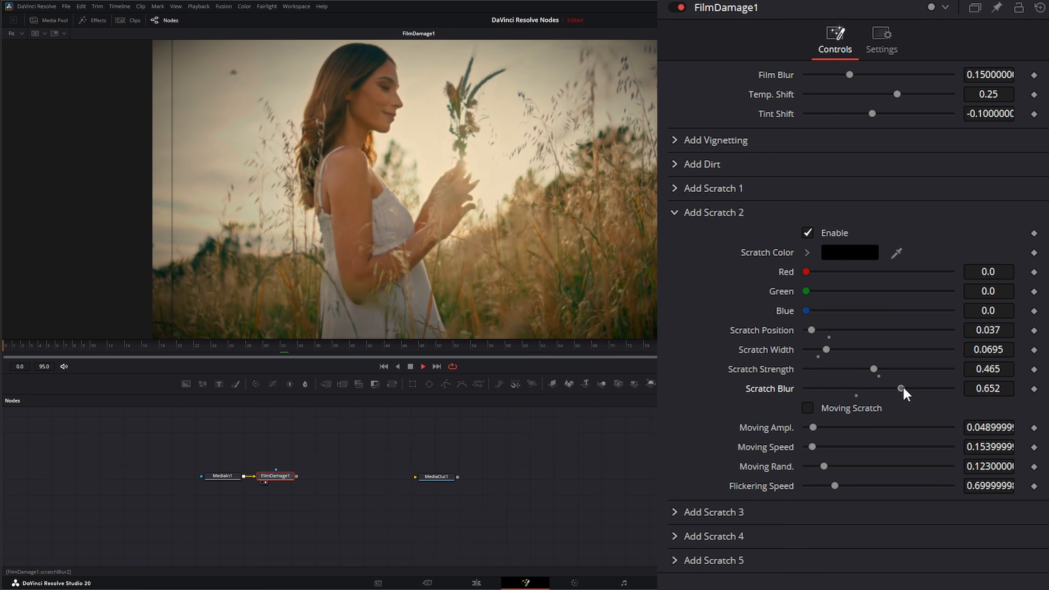
# Step: Make Scratch 2 a moving scratch with Moving Rand. 0.027 and Flickering Speed 1.011, and stop playback at the first frame
pyautogui.click(809, 408)
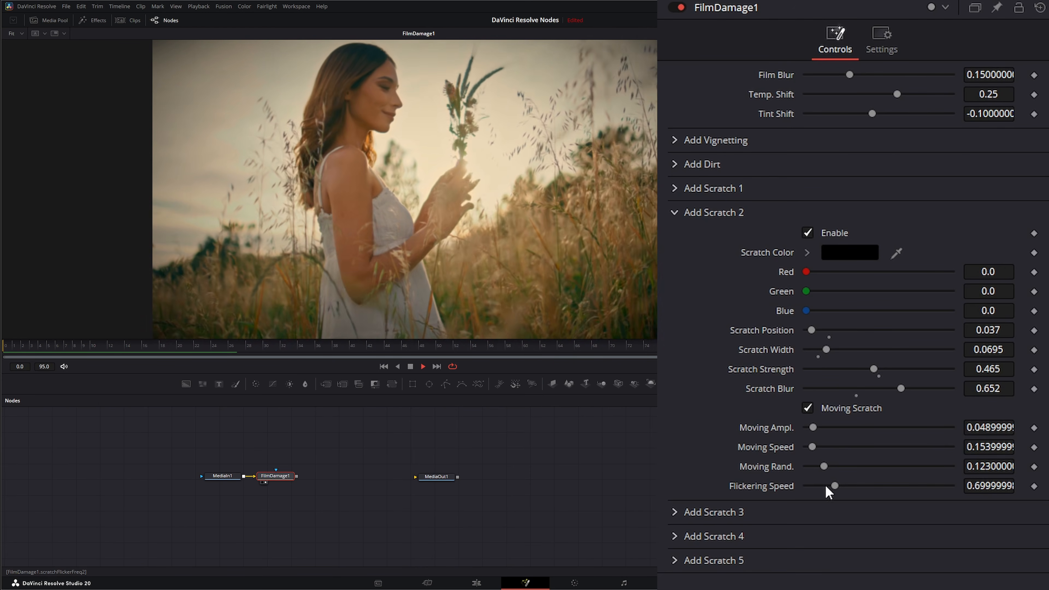
pyautogui.moveTo(824, 466); pyautogui.dragTo(810, 466)
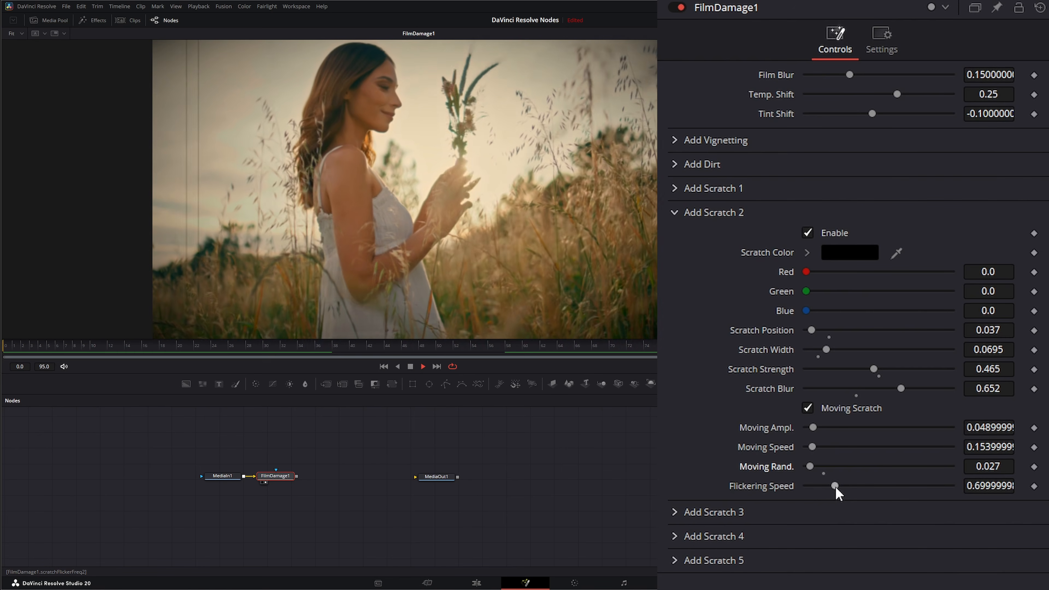
pyautogui.moveTo(835, 487); pyautogui.dragTo(849, 489)
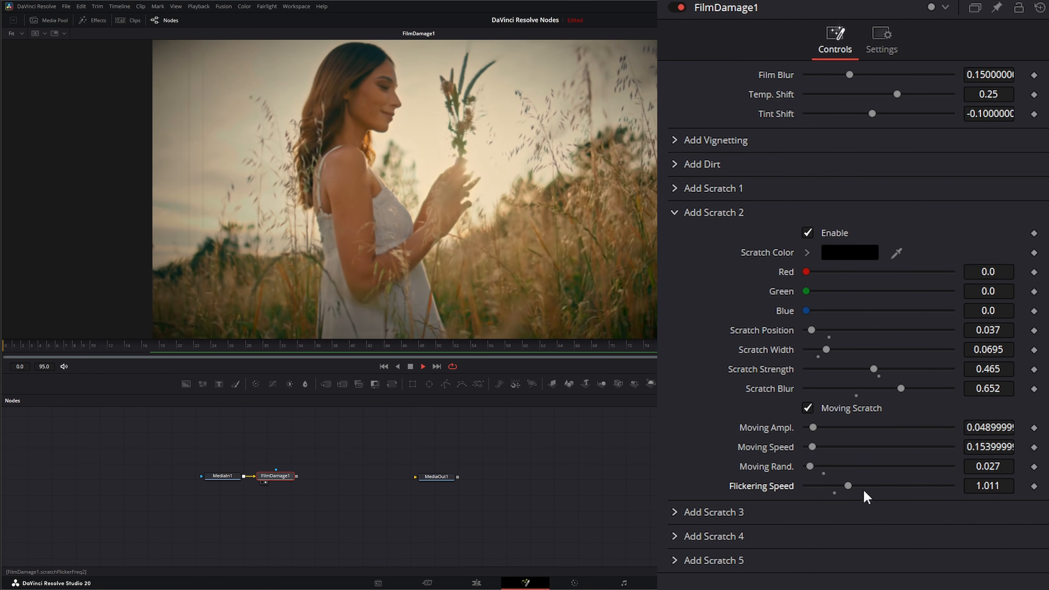
pyautogui.click(675, 213)
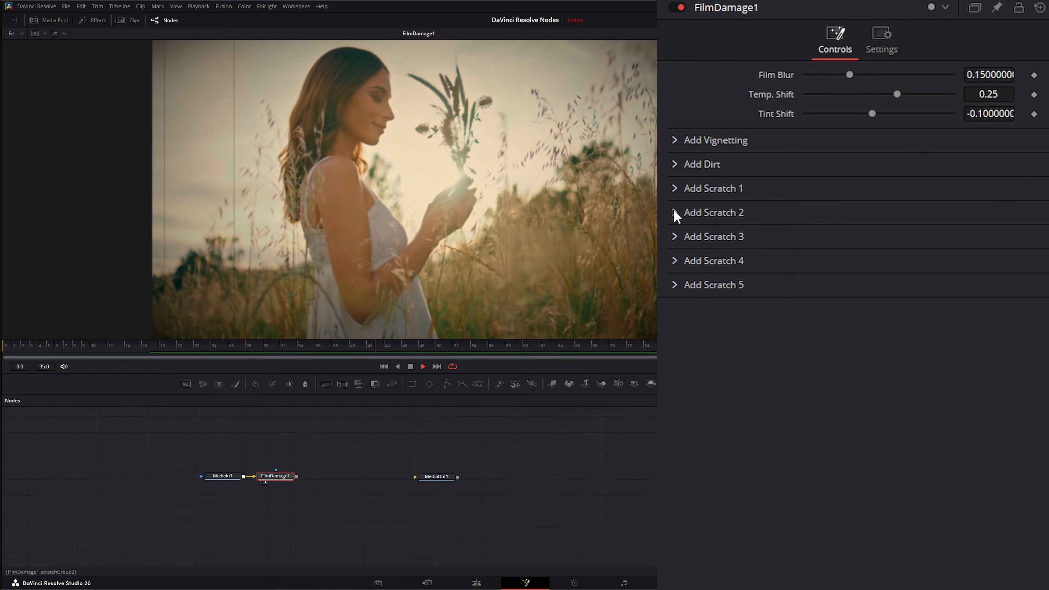
pyautogui.click(410, 367)
pyautogui.click(385, 366)
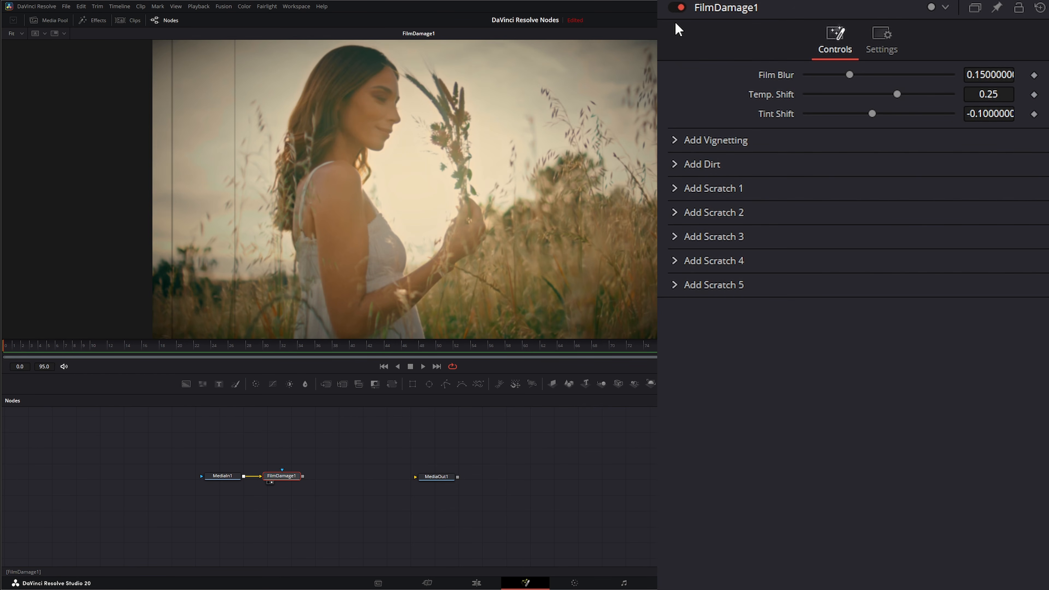
# Step: Save the Film Damage node's settings over the existing preset file FilmDamage_Field_01.setting
pyautogui.rightClick(714, 12)
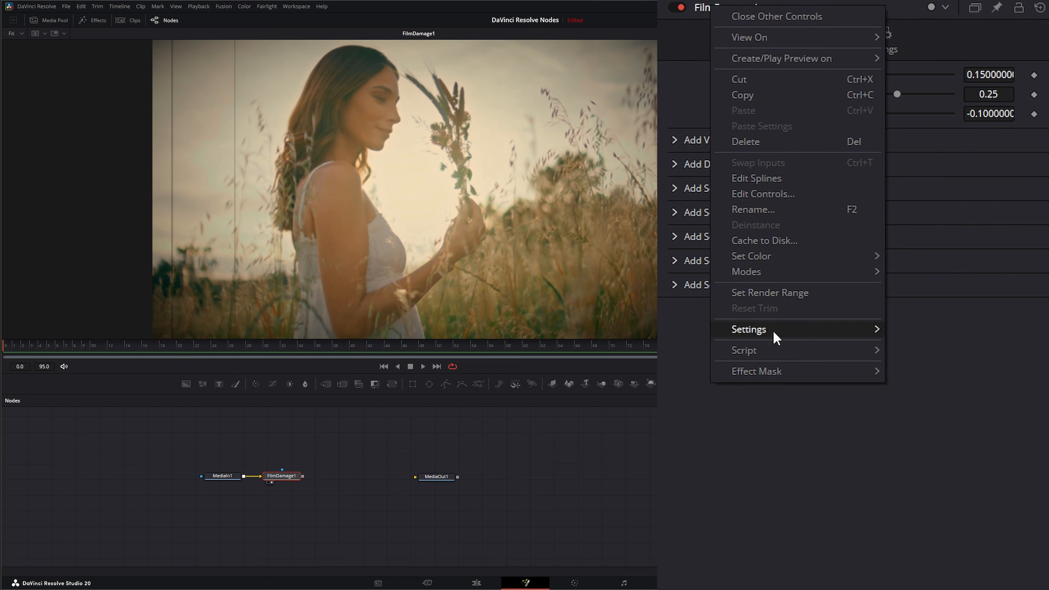
pyautogui.moveTo(773, 330)
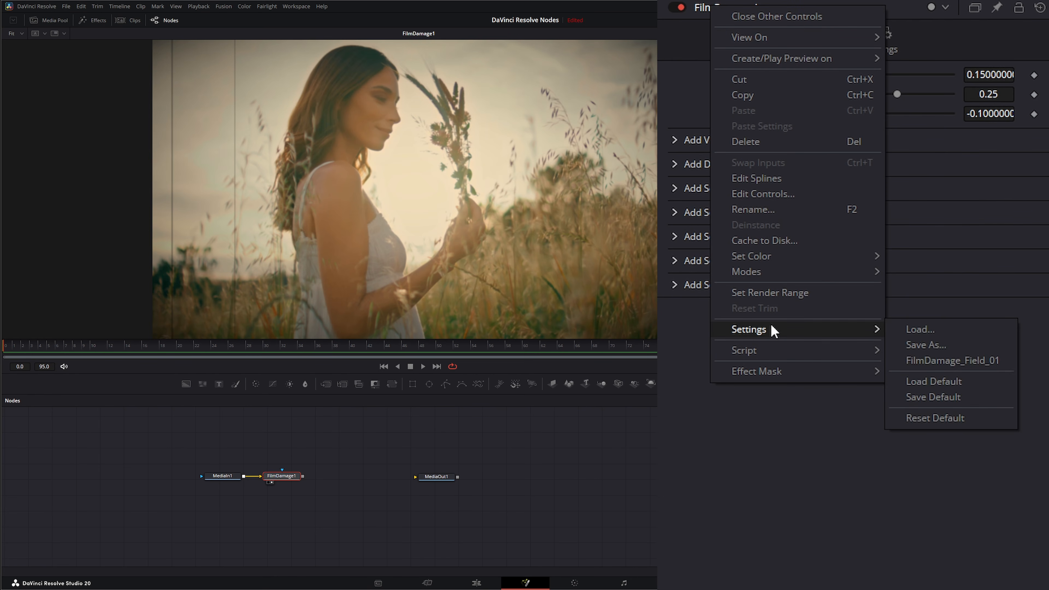
pyautogui.click(939, 348)
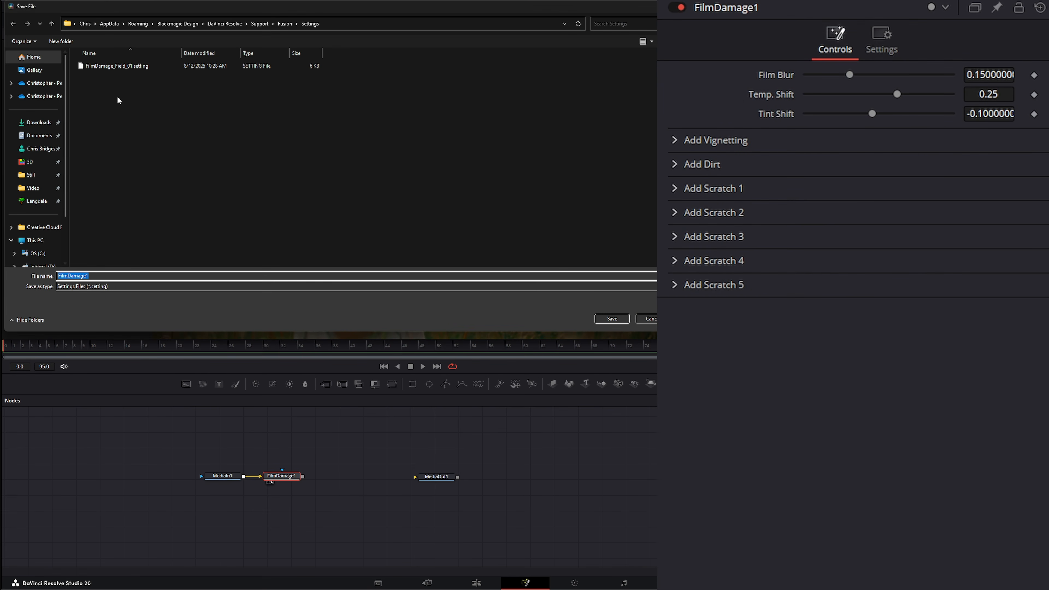
pyautogui.click(106, 67)
pyautogui.click(612, 318)
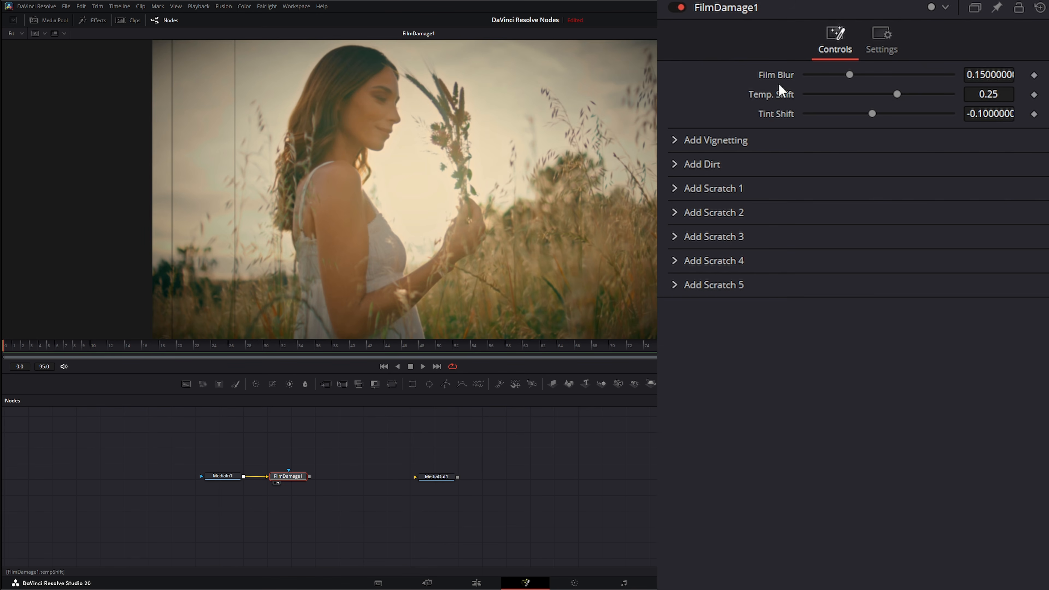
# Step: Load the saved FilmDamage_Field_01.setting preset into the Film Damage node and play the clip
pyautogui.rightClick(727, 16)
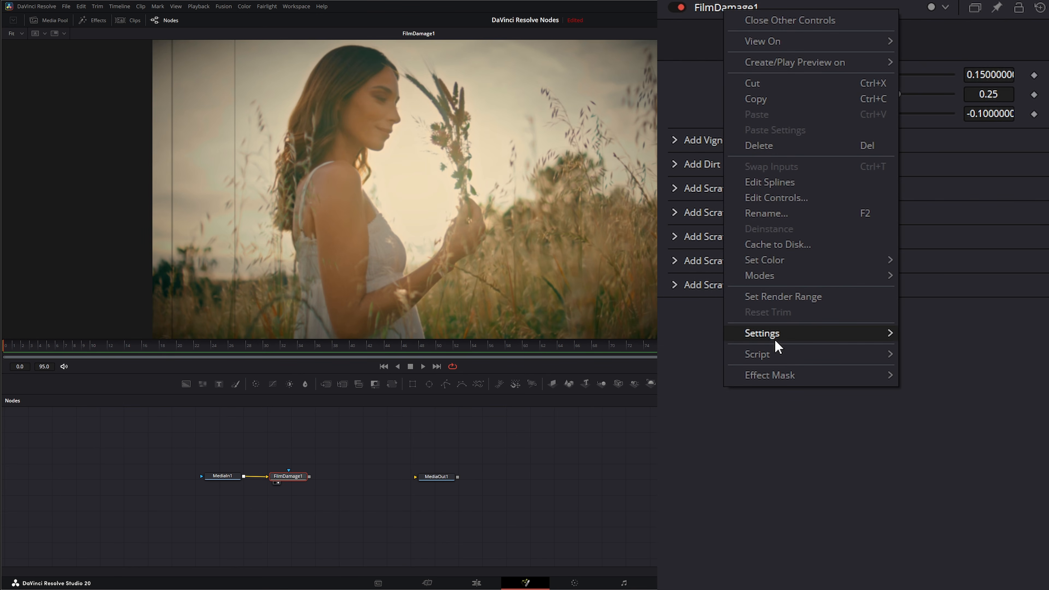
pyautogui.moveTo(776, 341)
pyautogui.click(929, 333)
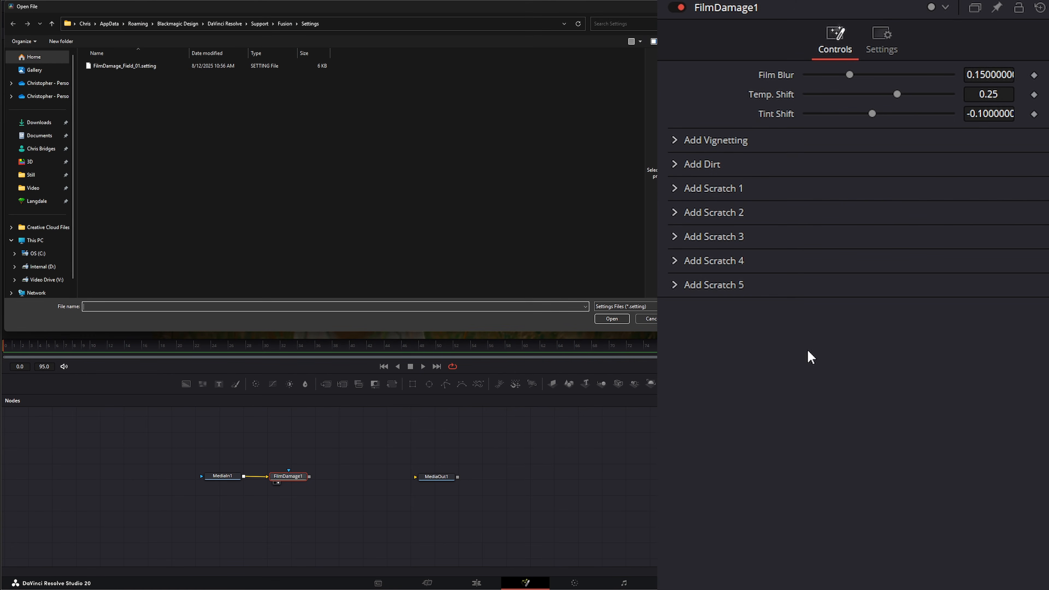
pyautogui.doubleClick(143, 67)
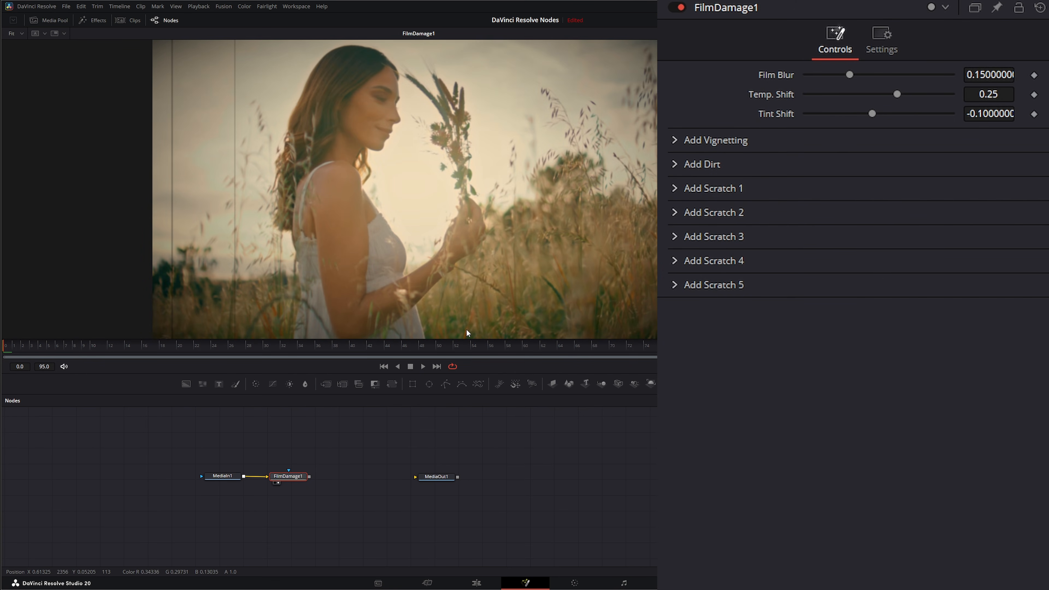
pyautogui.click(424, 364)
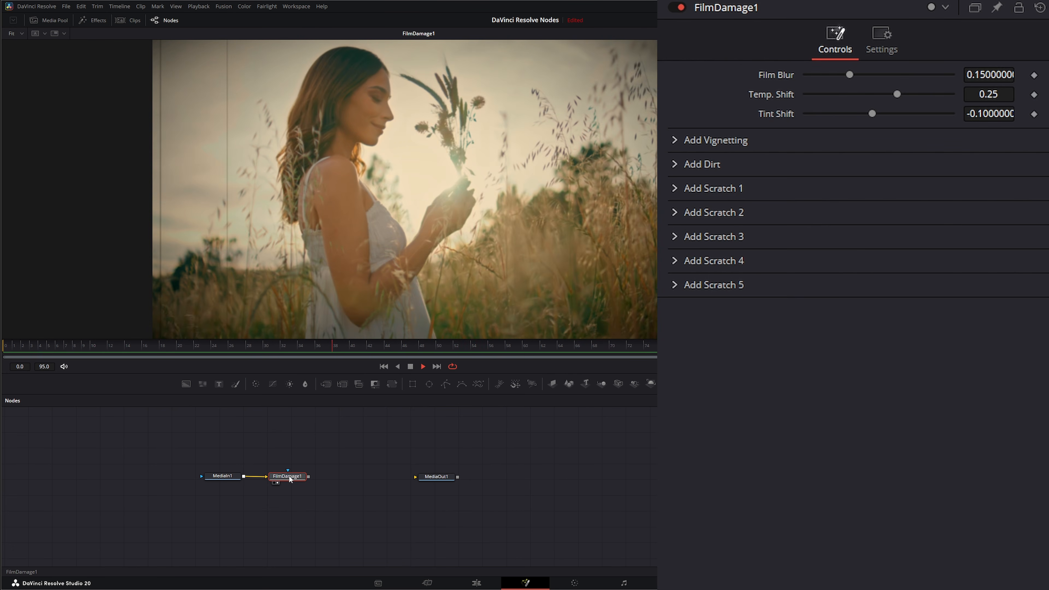
# Step: Set the Film Damage node's Blend to 0.995 and return to its main effect controls
pyautogui.moveTo(292, 474)
pyautogui.mouseDown()
pyautogui.moveTo(288, 463)
pyautogui.moveTo(294, 474)
pyautogui.mouseUp()
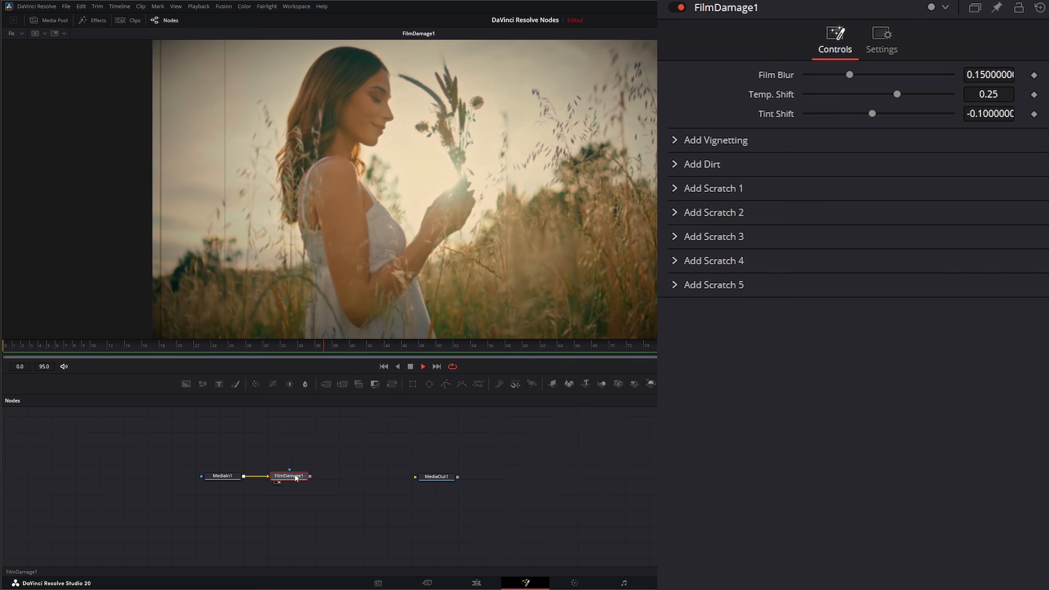
pyautogui.click(882, 39)
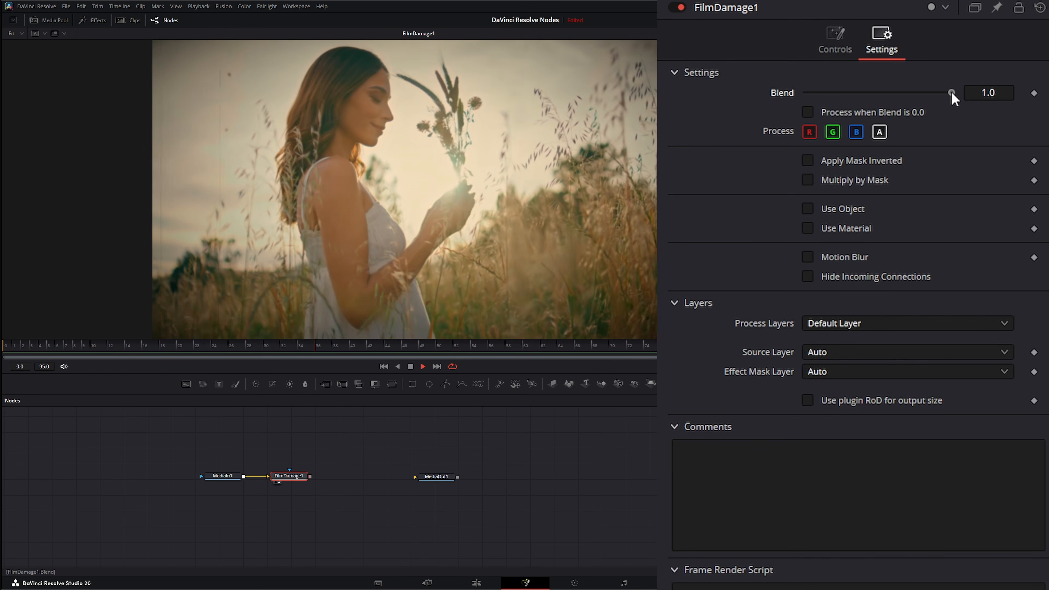
pyautogui.moveTo(952, 92)
pyautogui.mouseDown()
pyautogui.moveTo(769, 95)
pyautogui.moveTo(952, 93)
pyautogui.mouseUp()
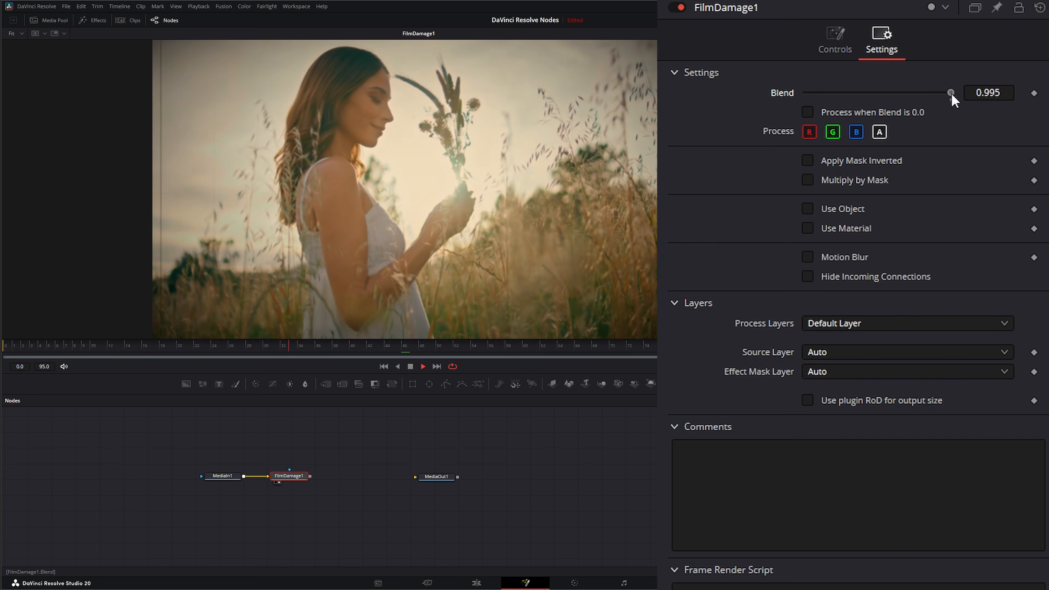
pyautogui.click(836, 39)
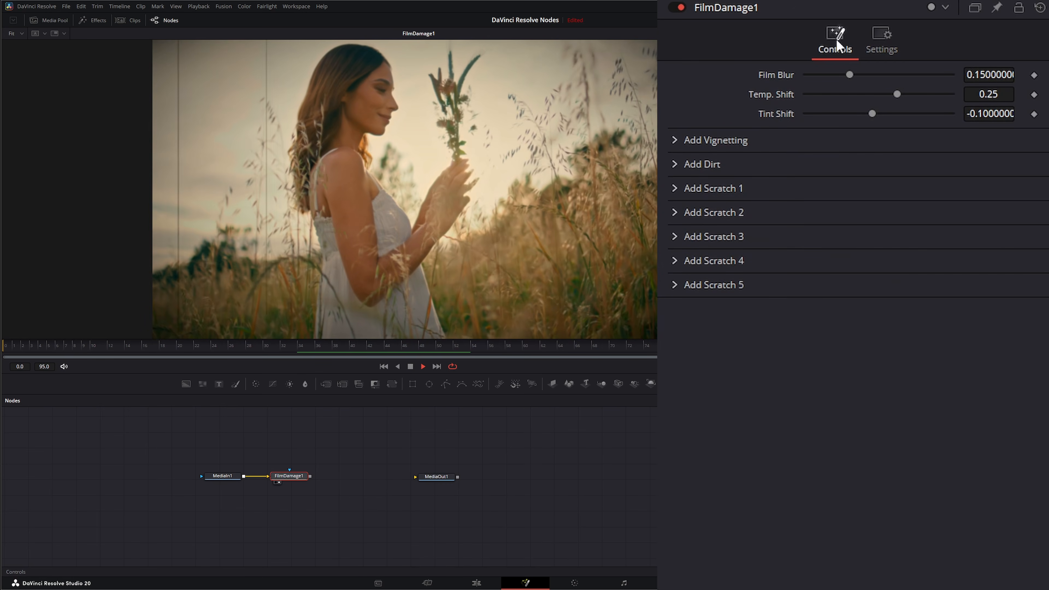